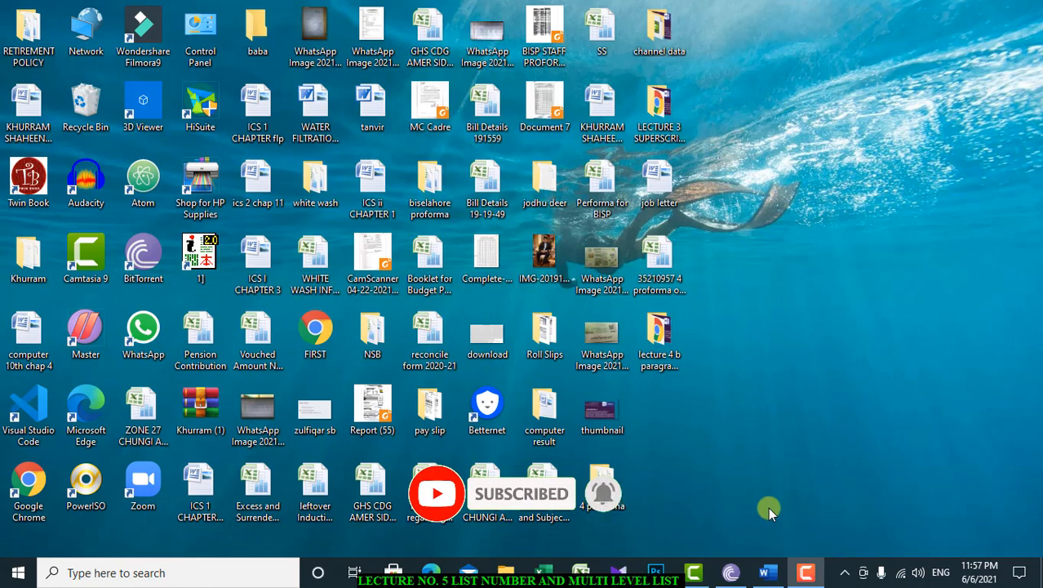
Open Word from the desktop with a blank document, maximize its window and dismiss the licence notice.
left_click(179, 571)
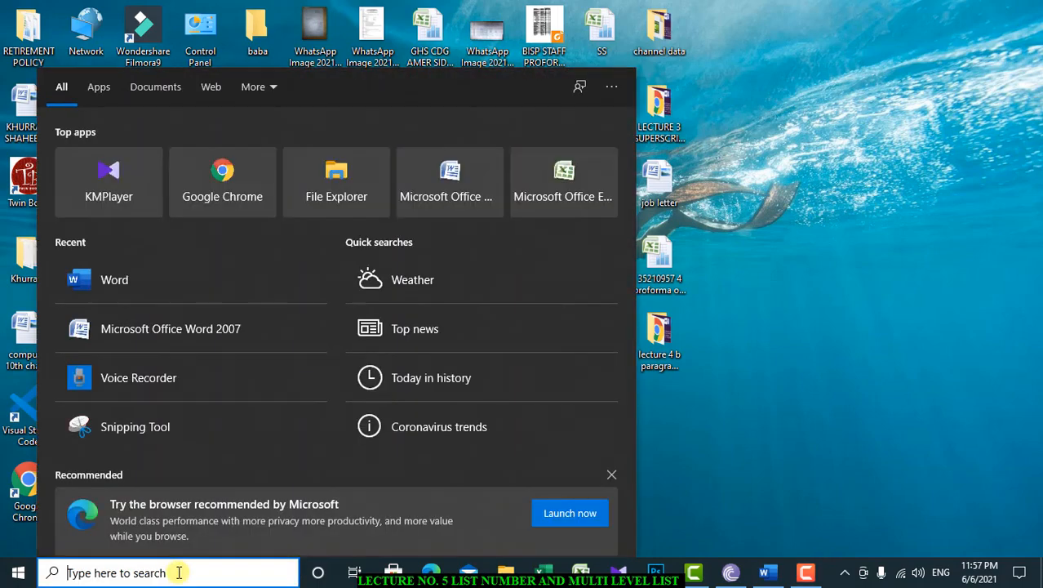
type("WINWORD")
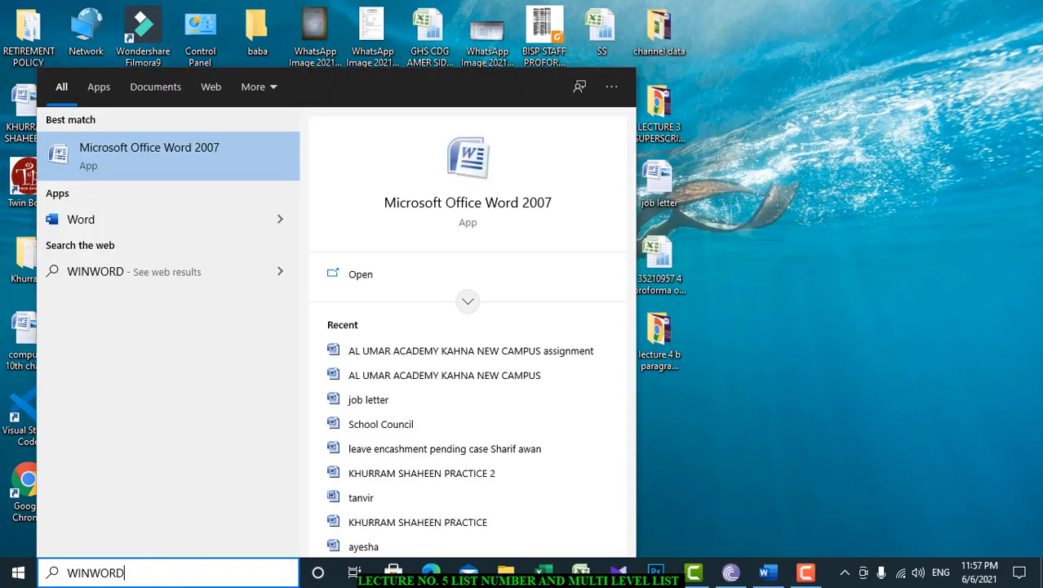
left_click(141, 230)
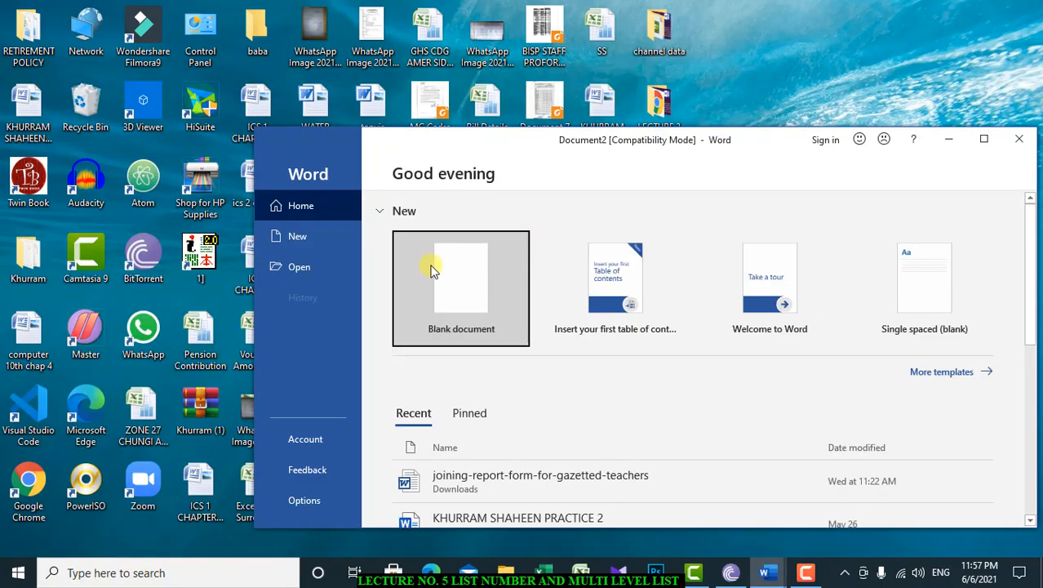
left_click(432, 269)
left_click(985, 140)
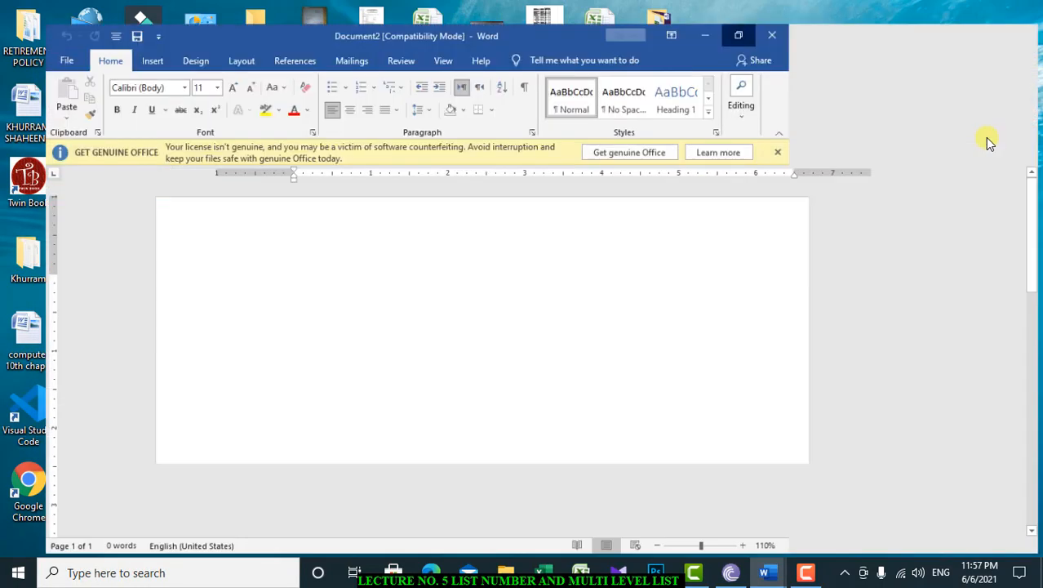
left_click(1033, 133)
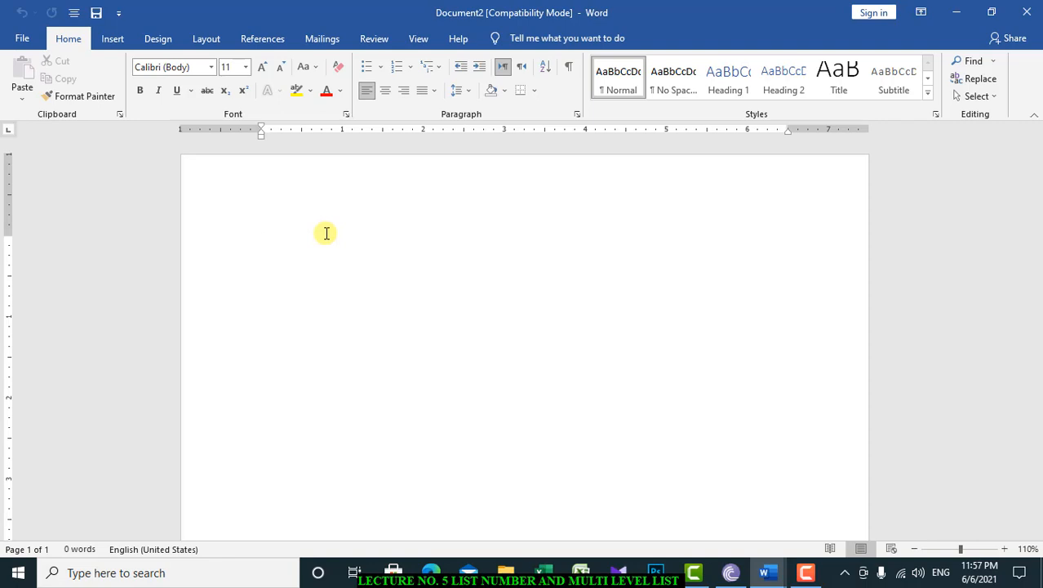
Create a bulleted list of four people's first names, one per line, using the multicoloured picture bullet, plus an empty fifth item.
left_click(382, 68)
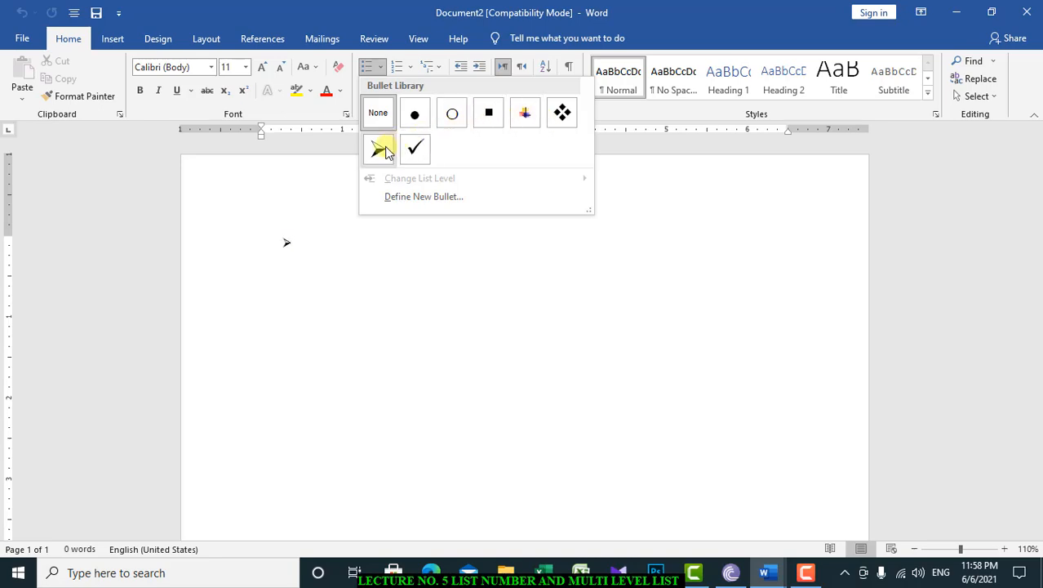
left_click(526, 117)
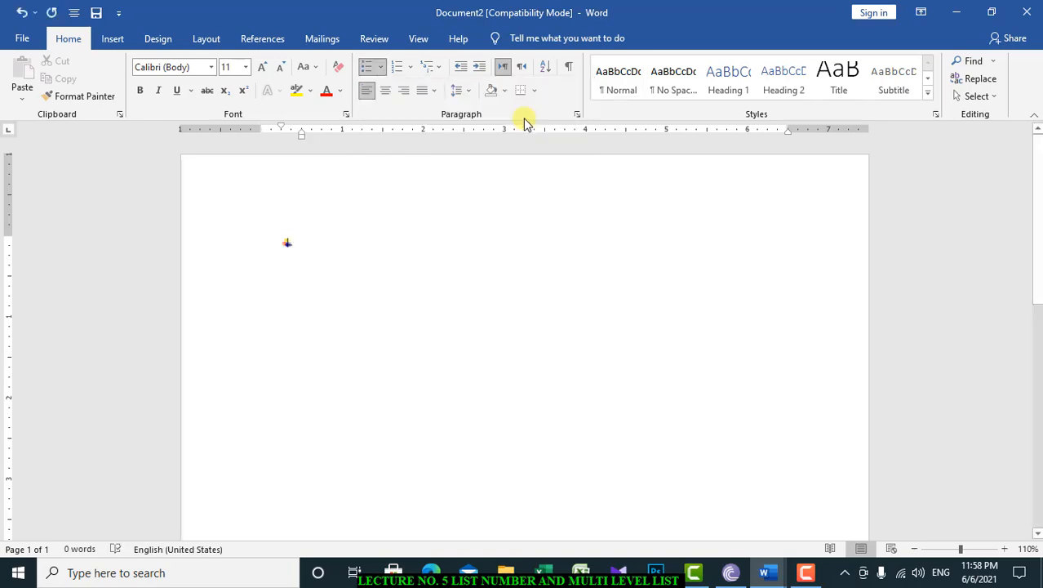
type("KHURRAM")
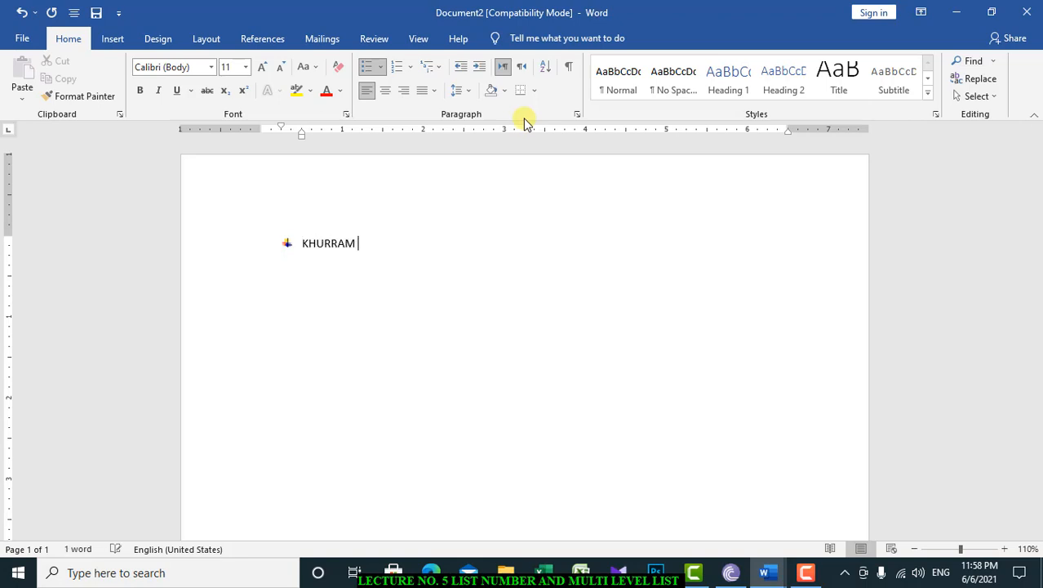
key("Return")
type("QASIM")
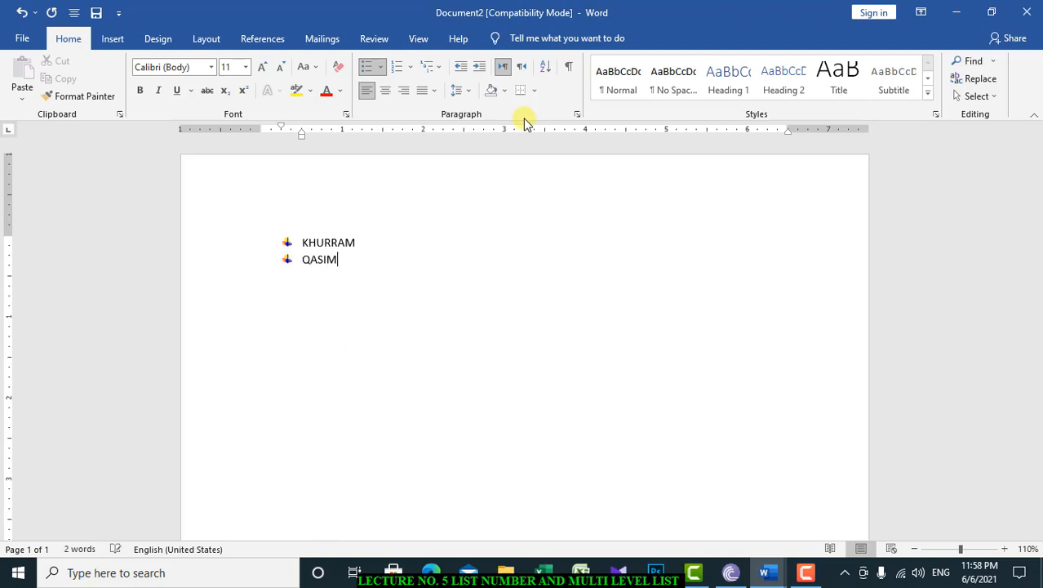
key("Return")
type("SHAHID")
key("Return")
type("ASLAM")
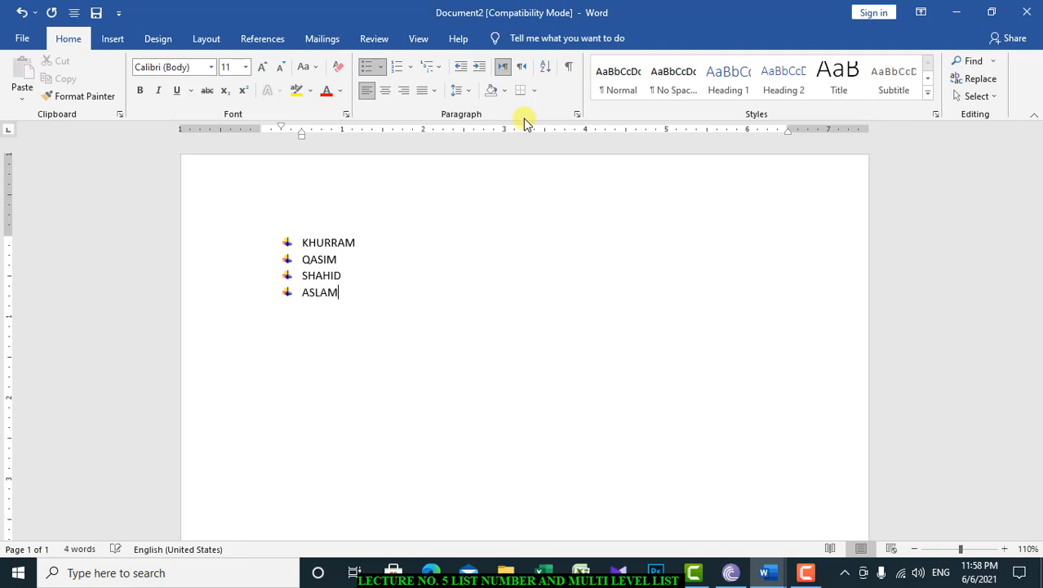
key("Return")
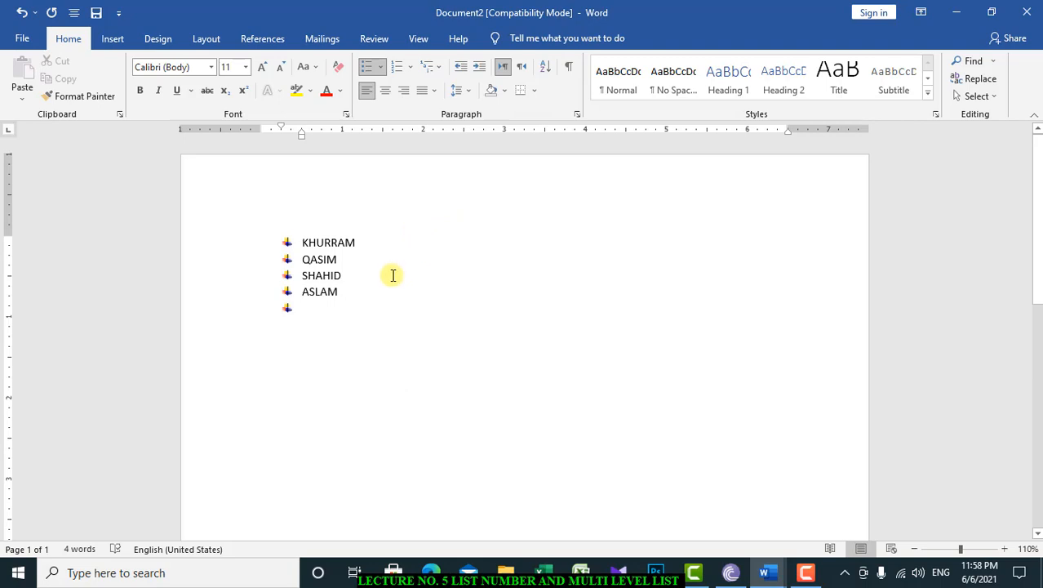
Define a new bullet from the Symbol font's club character and apply it to the list.
left_click(380, 70)
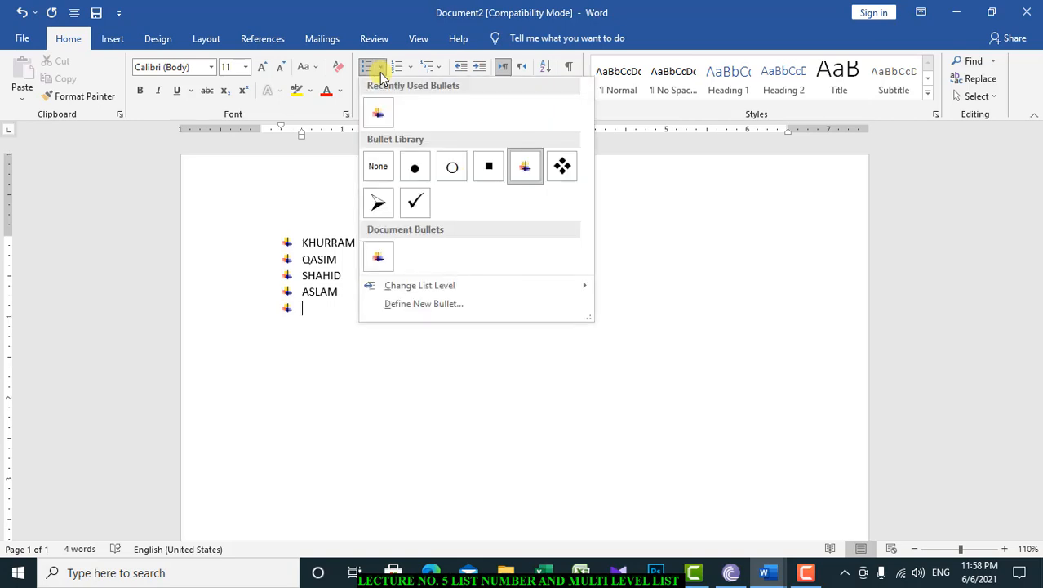
left_click(424, 305)
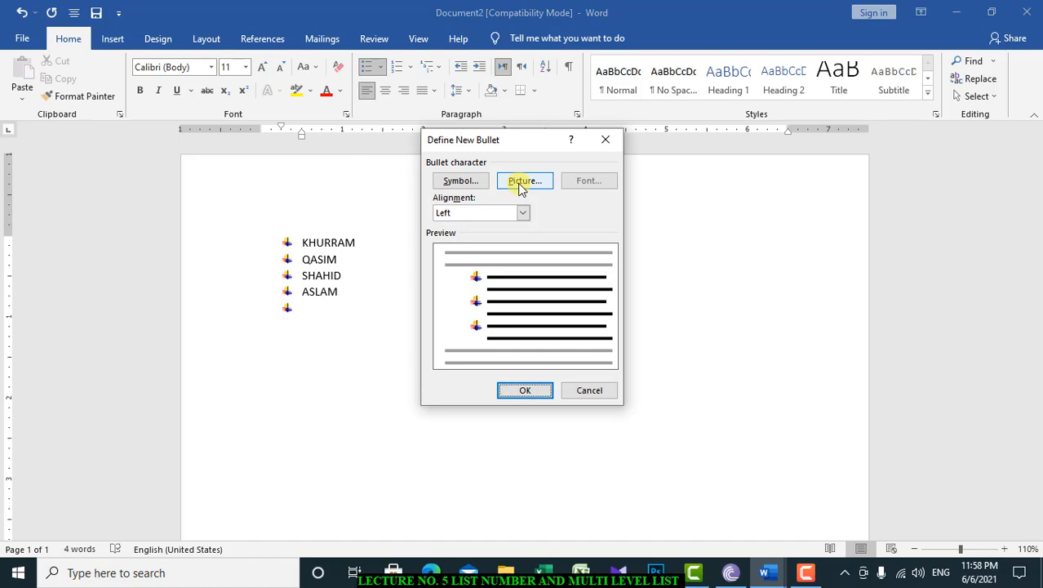
left_click(458, 180)
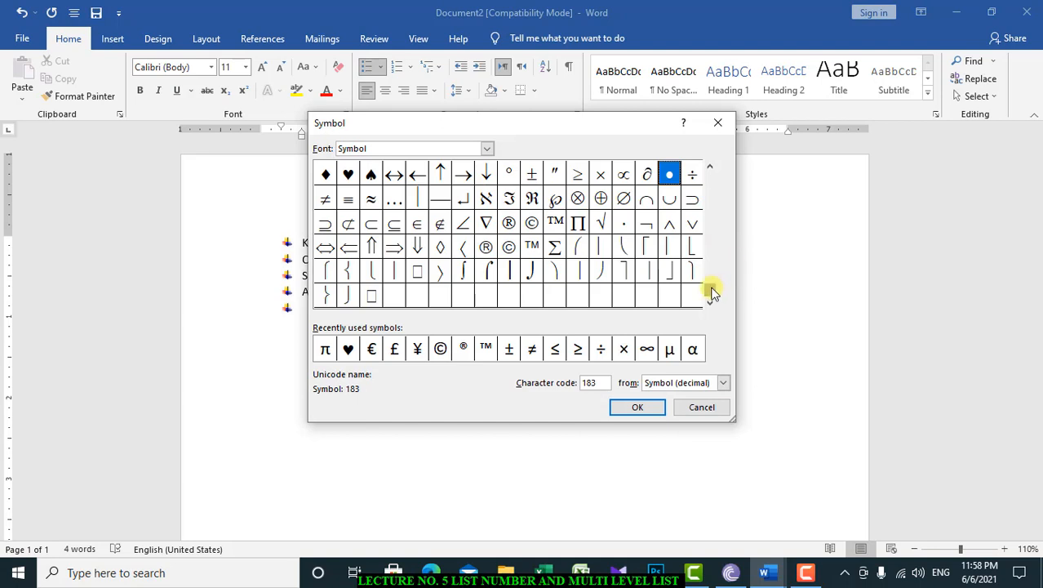
mouse_move(711, 251)
left_mouse_down()
mouse_move(710, 194)
mouse_move(710, 237)
left_mouse_up()
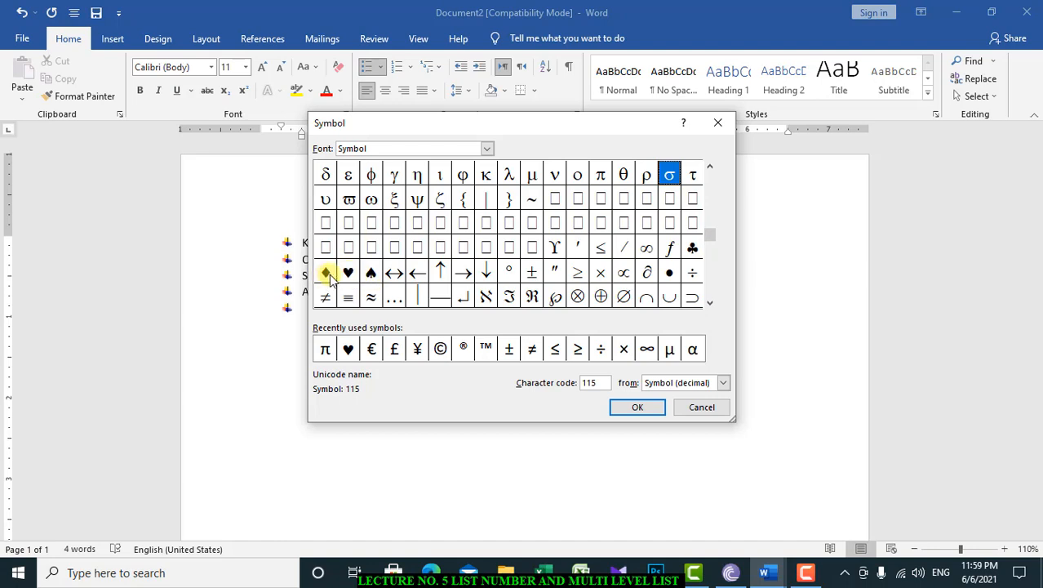
double_click(693, 249)
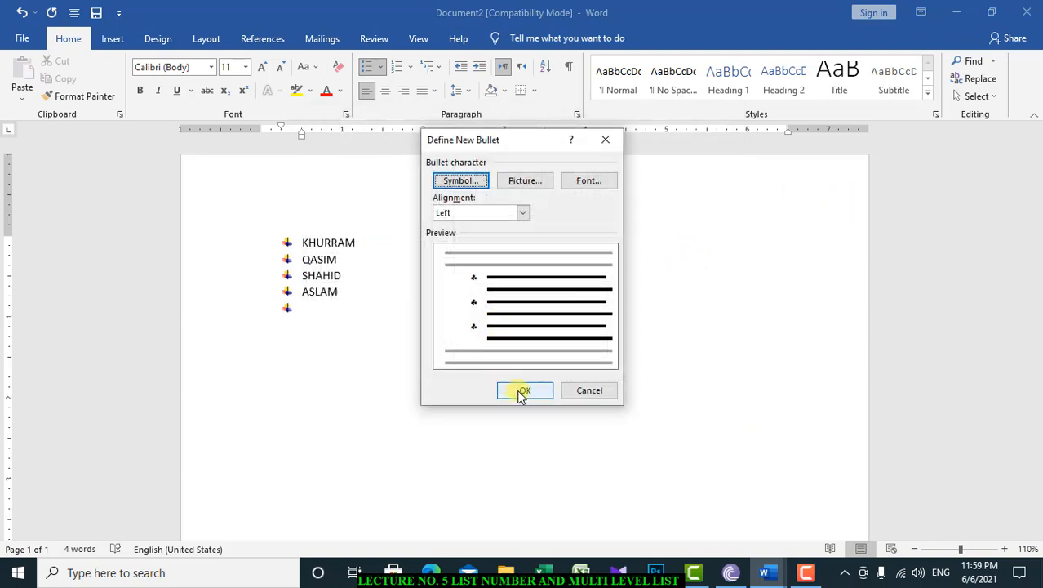
left_click(518, 389)
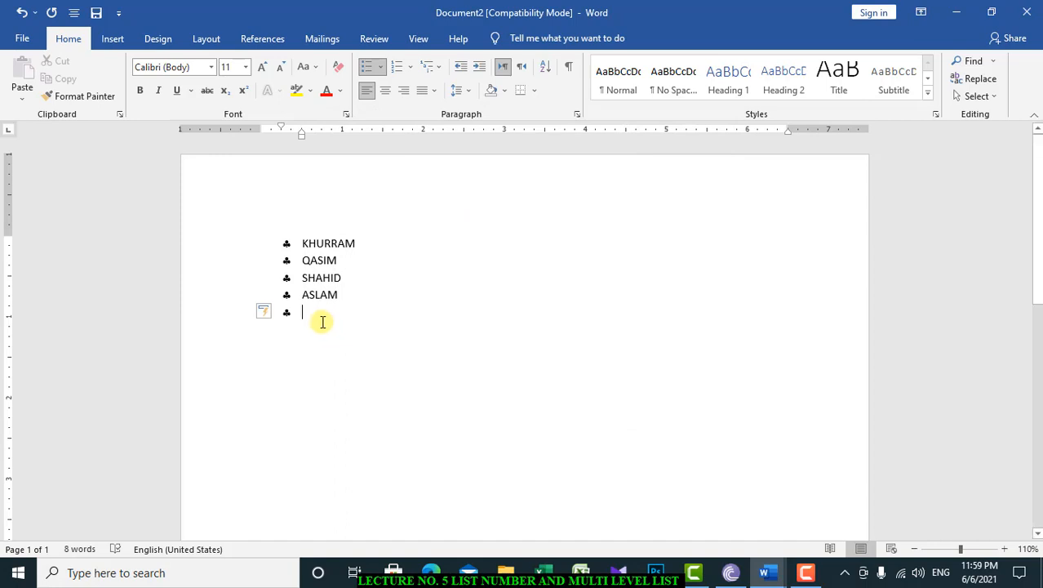
Bring up the picture sources for defining a new picture bullet for the four names.
left_click_drag(323, 321, 286, 234)
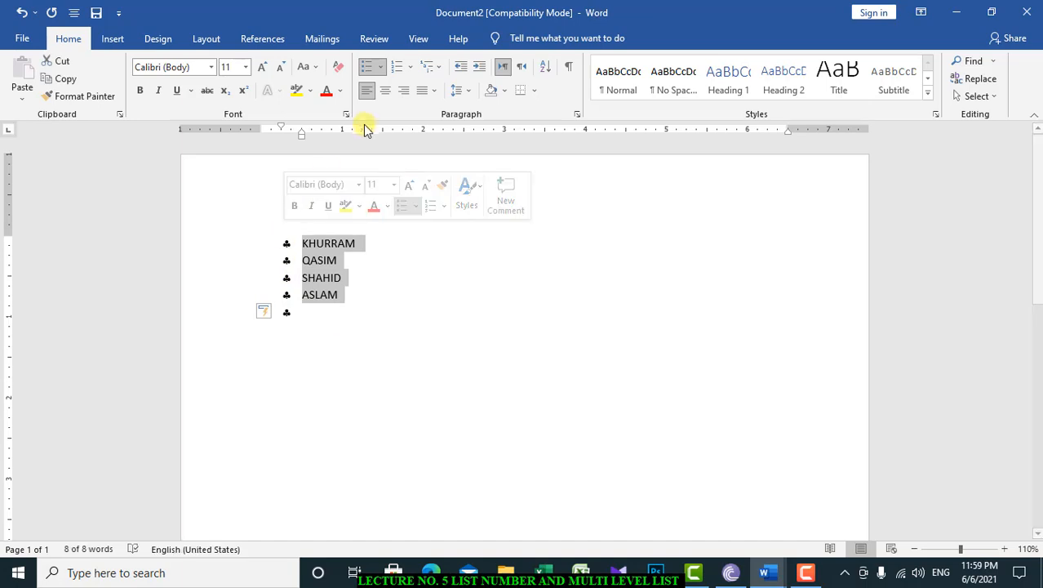
left_click(379, 66)
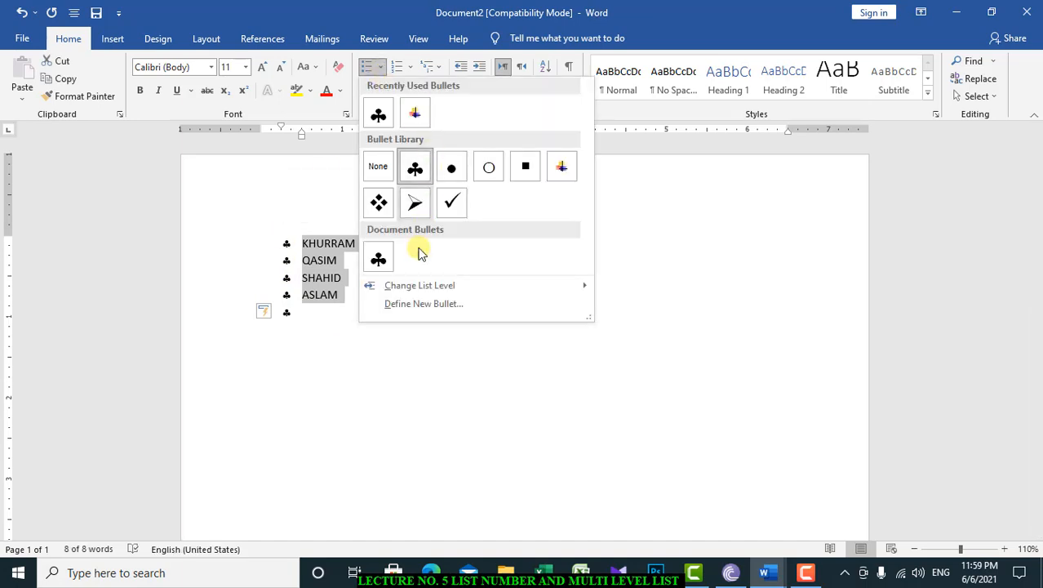
left_click(408, 303)
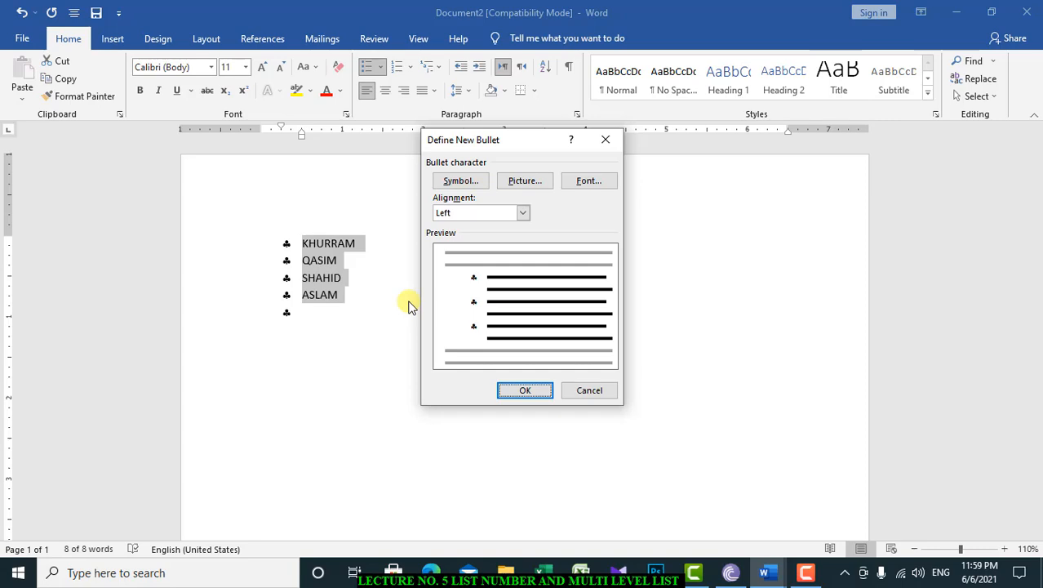
left_click(522, 183)
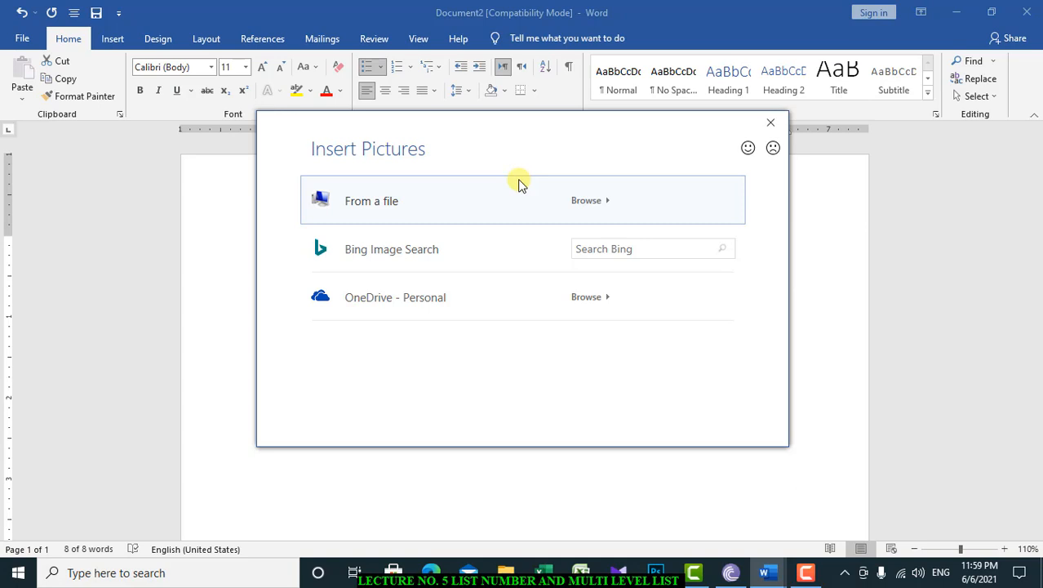
Switch to Microsoft Office Word 2007 and create a list of four names with the multicoloured picture bullet.
left_click(187, 578)
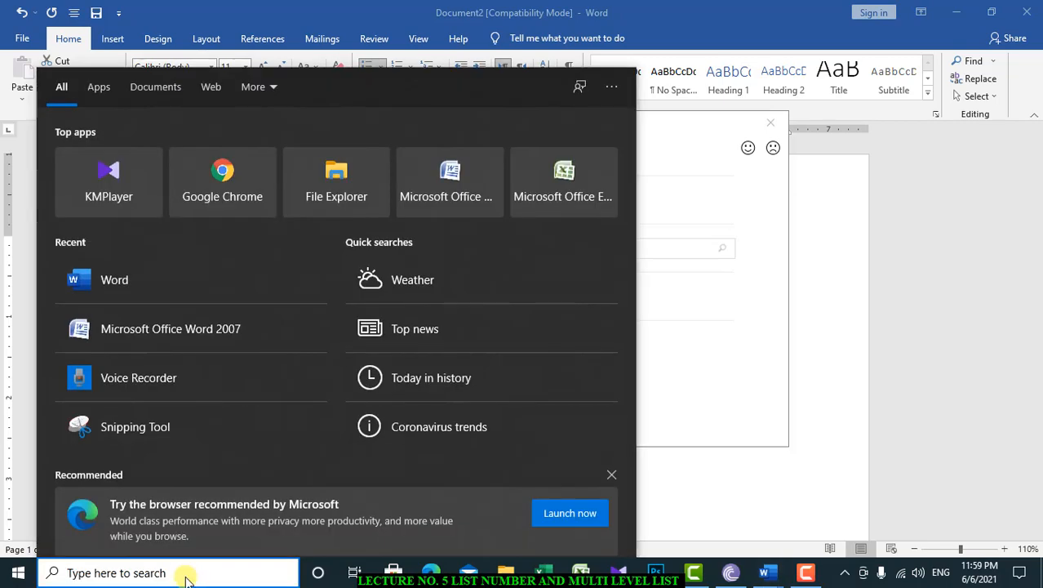
left_click(187, 346)
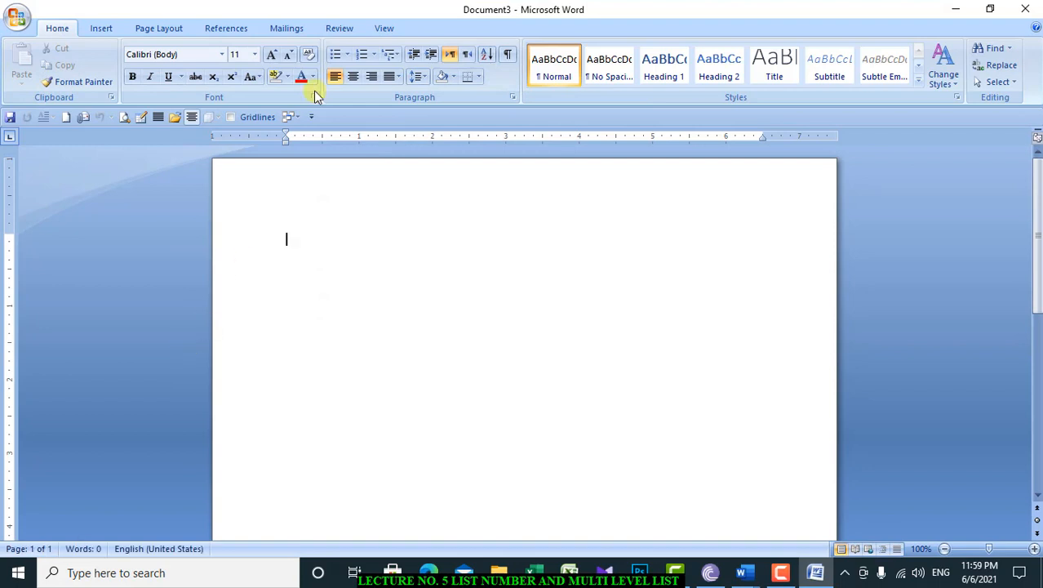
left_click(346, 57)
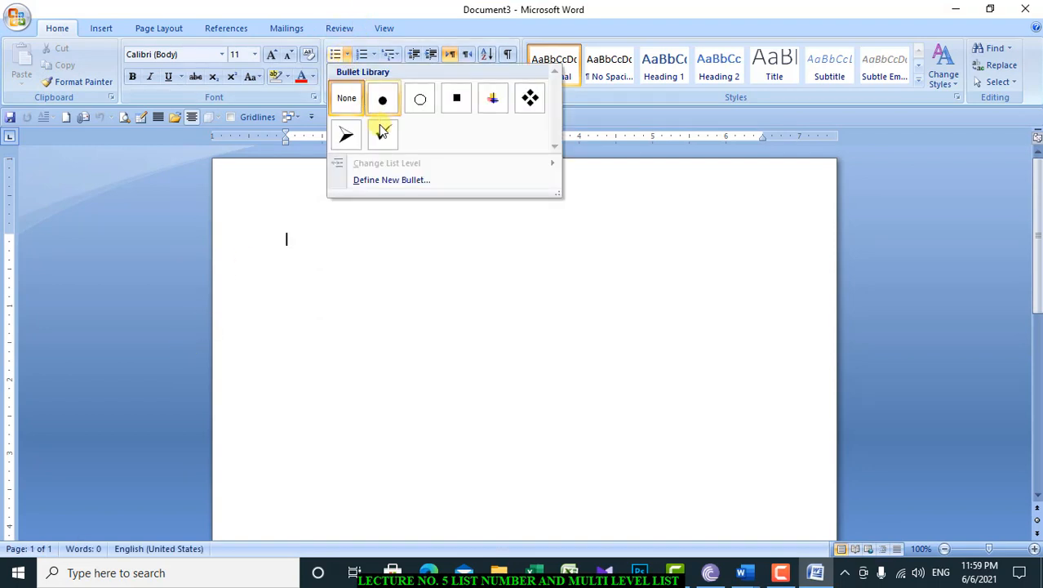
left_click(497, 101)
type("KHURRAM")
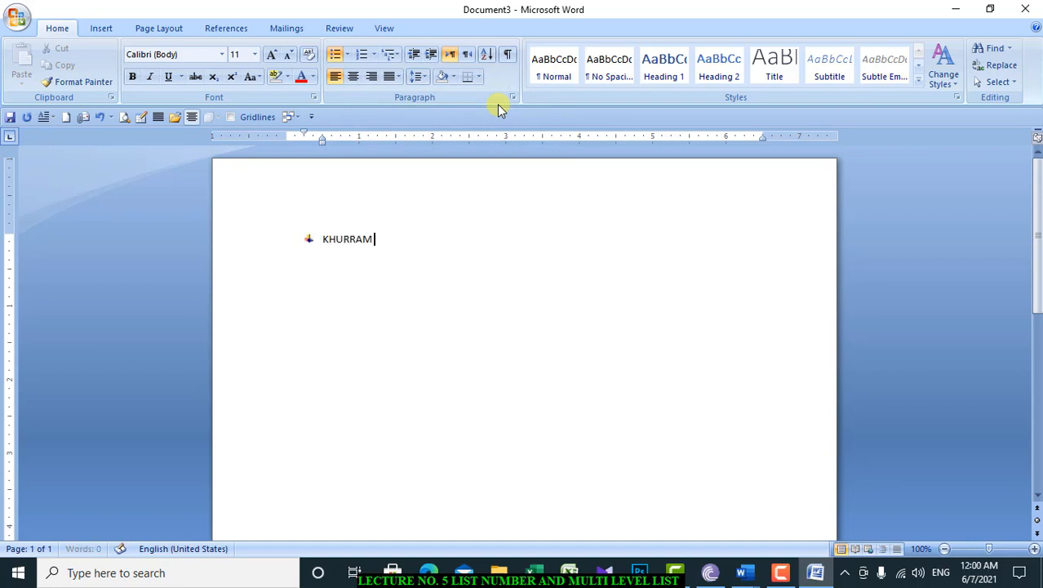
key("Return")
type("SHAHIEEN")
key("Return")
type("ASLAM")
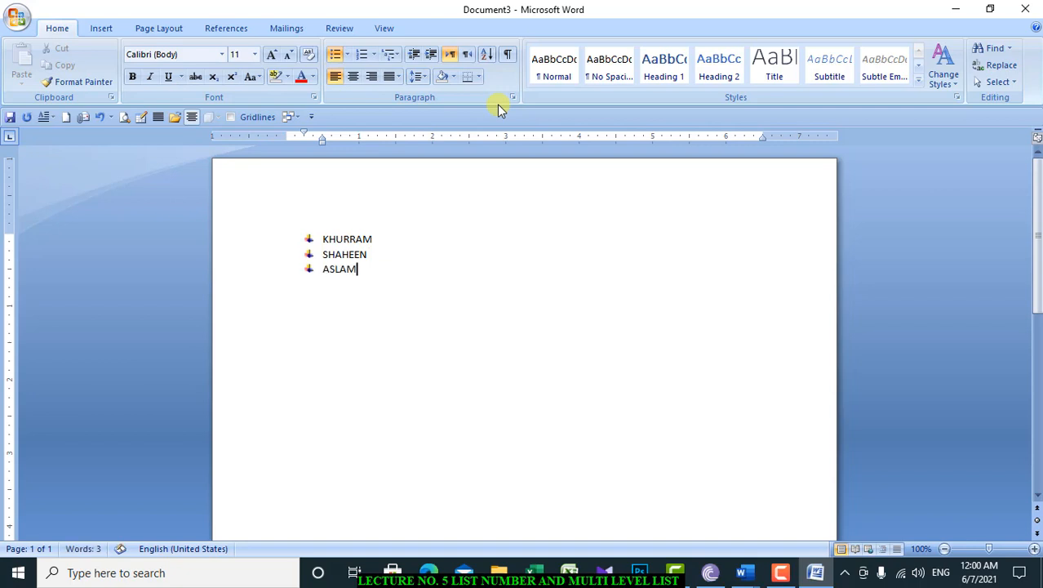
key("Return")
type("QASIM")
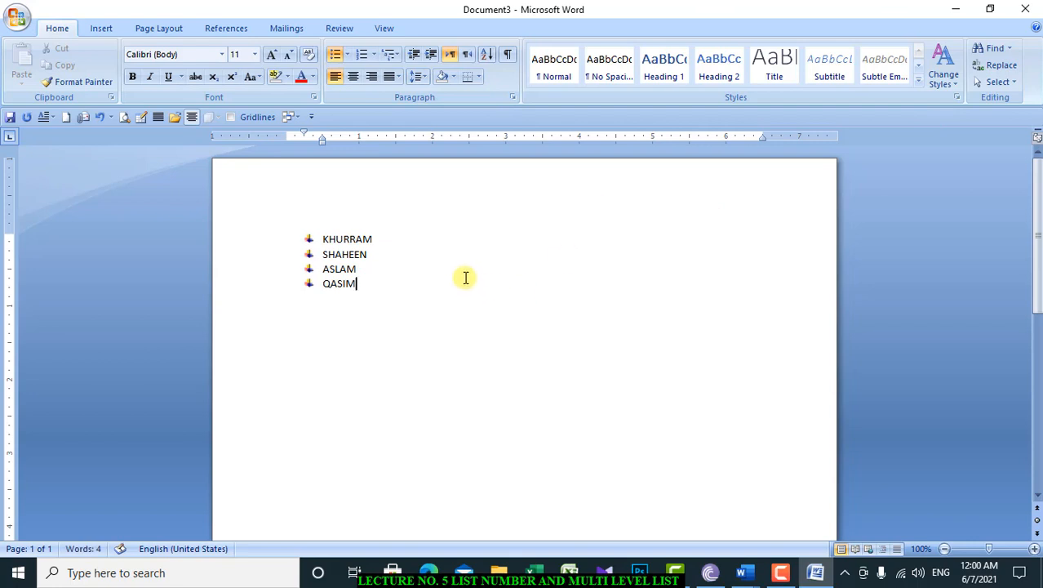
Define the red spiral picture as a new bullet and apply it to all four list items.
left_click_drag(372, 282, 324, 205)
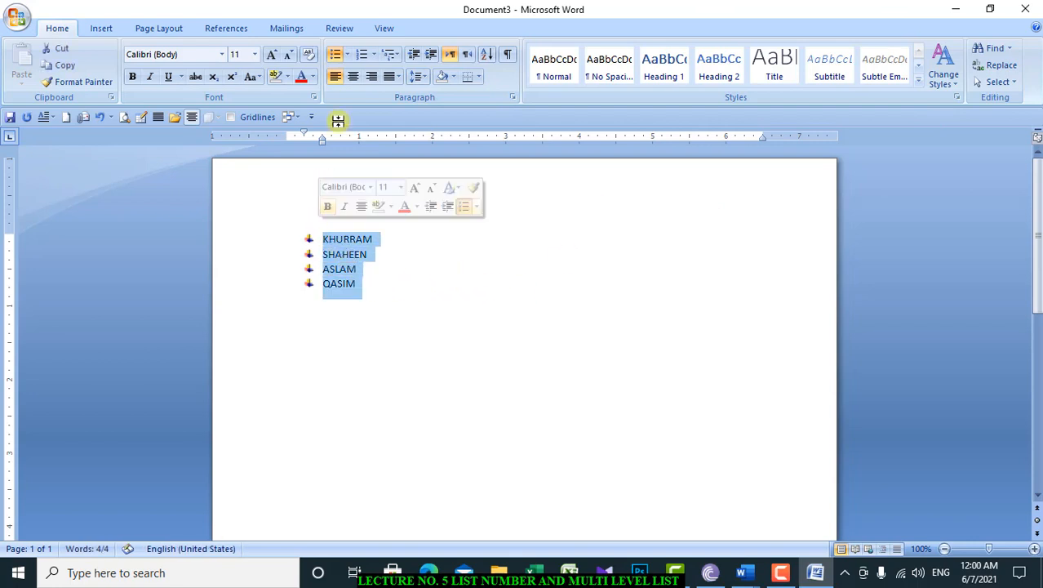
left_click(347, 54)
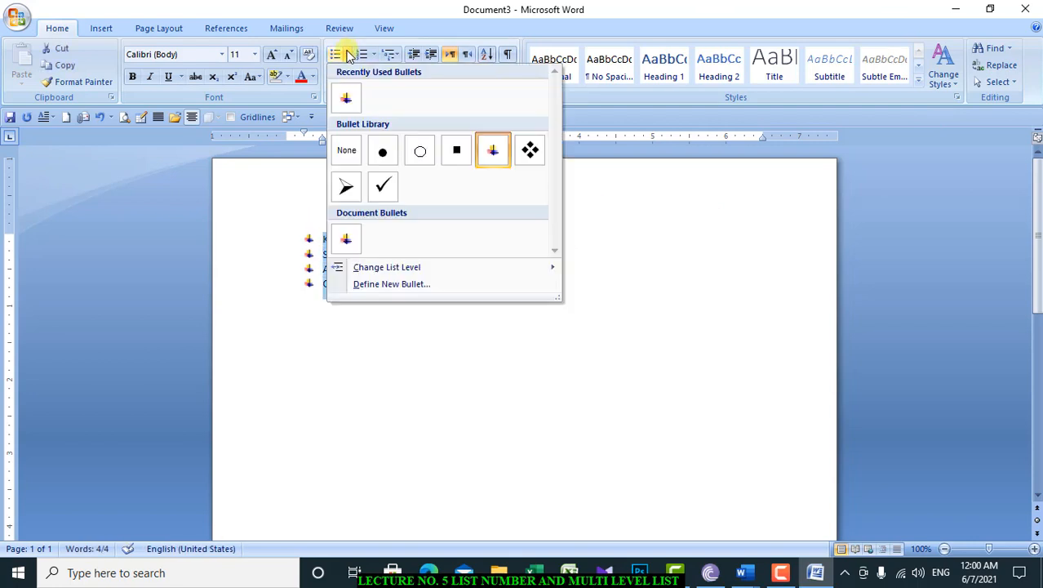
left_click(400, 284)
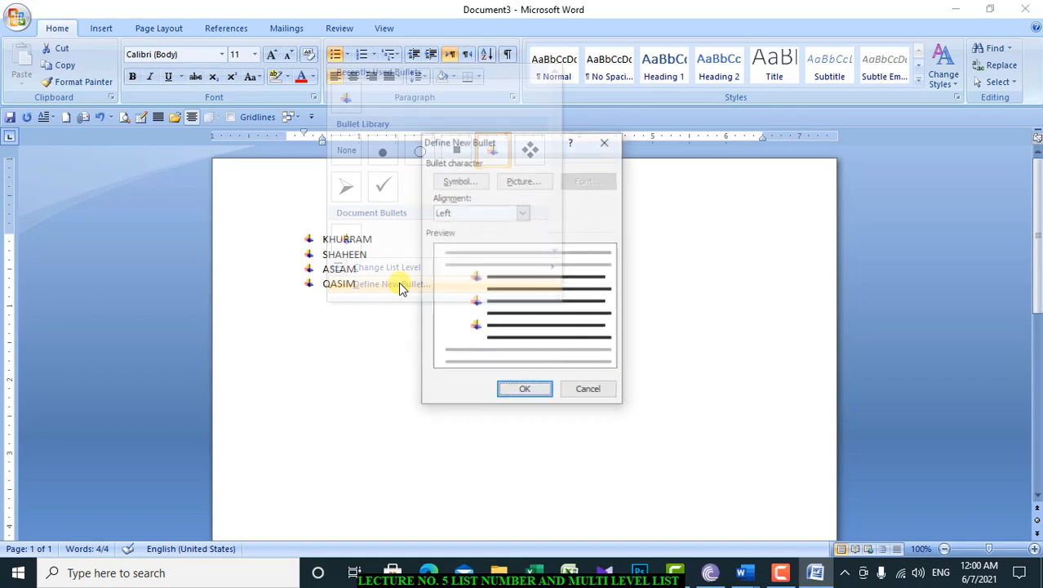
left_click(513, 181)
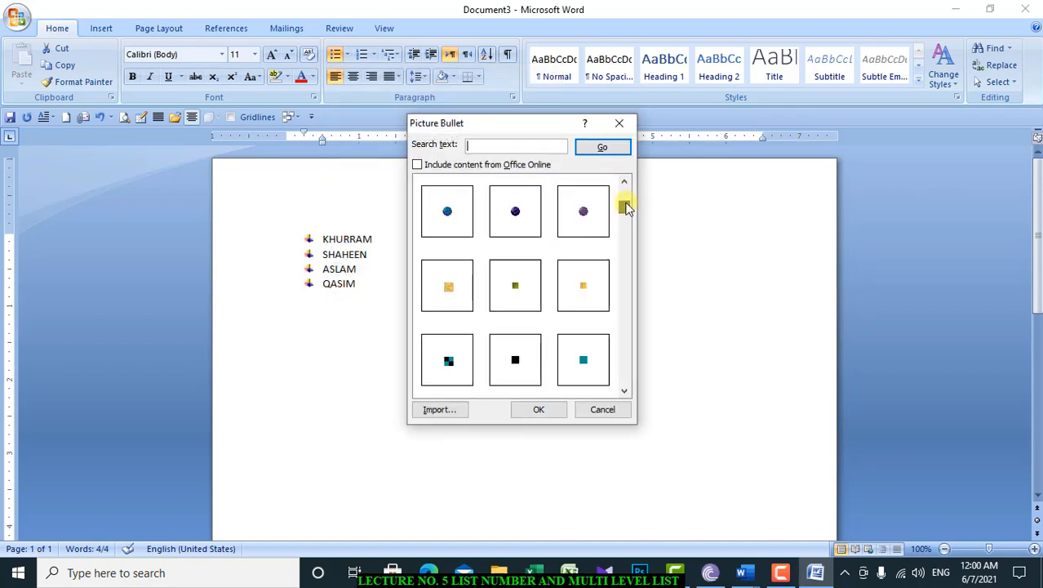
left_click_drag(625, 192, 622, 314)
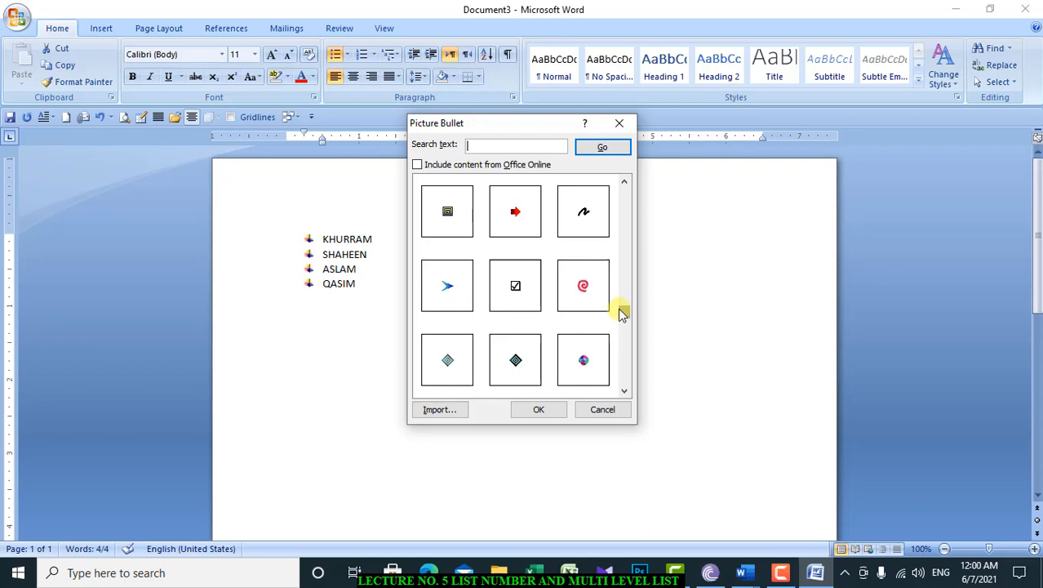
double_click(582, 286)
left_click(525, 389)
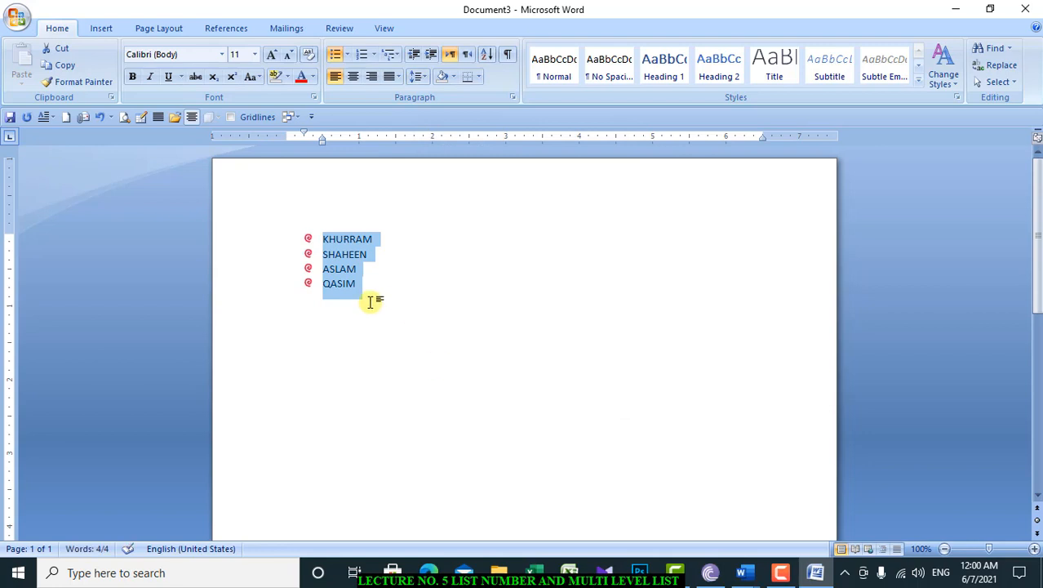
Start defining a new bullet for the four names and bring up the symbols available for it.
left_click(348, 54)
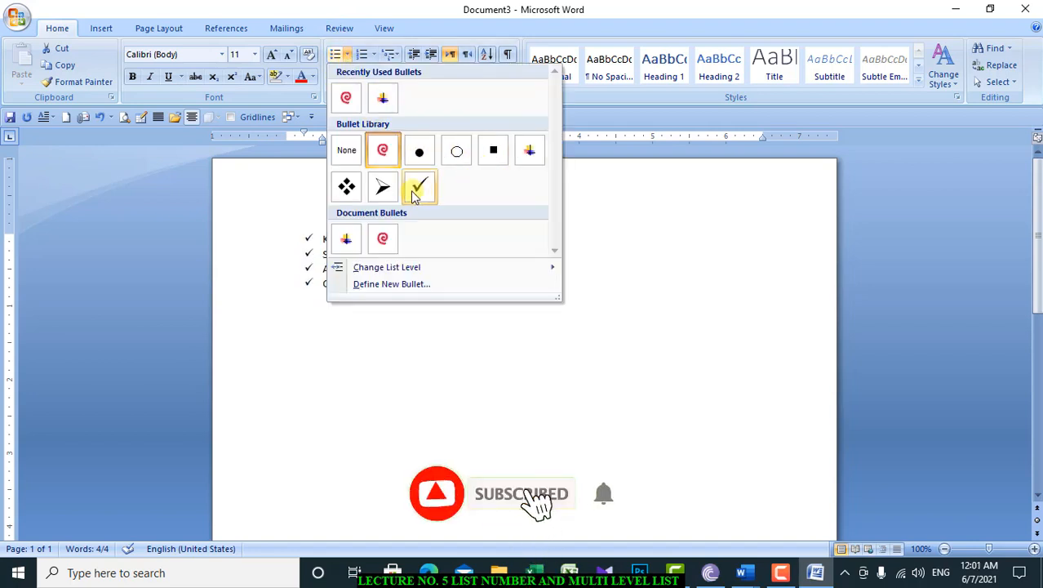
left_click(383, 284)
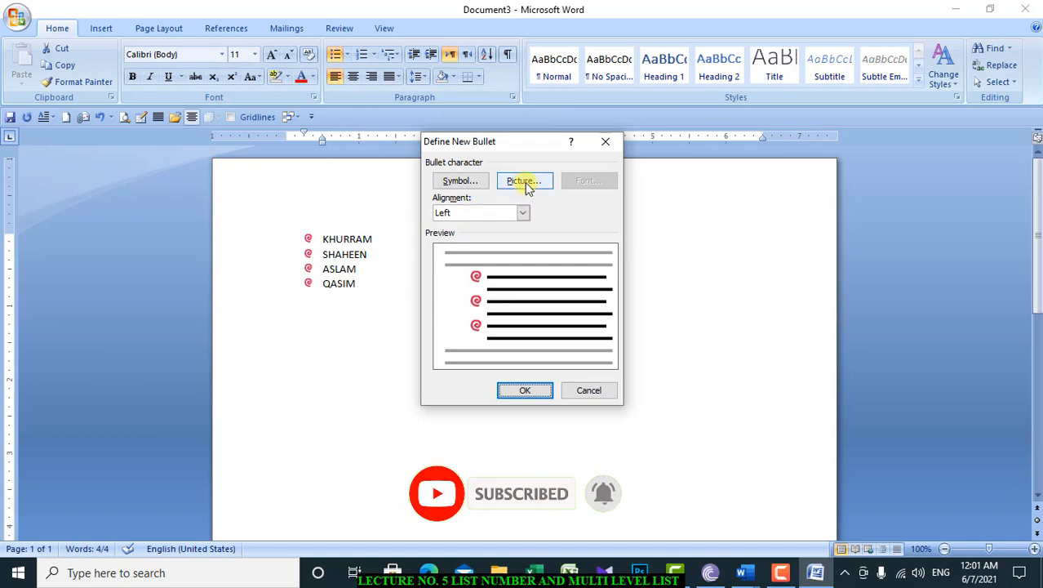
left_click(525, 181)
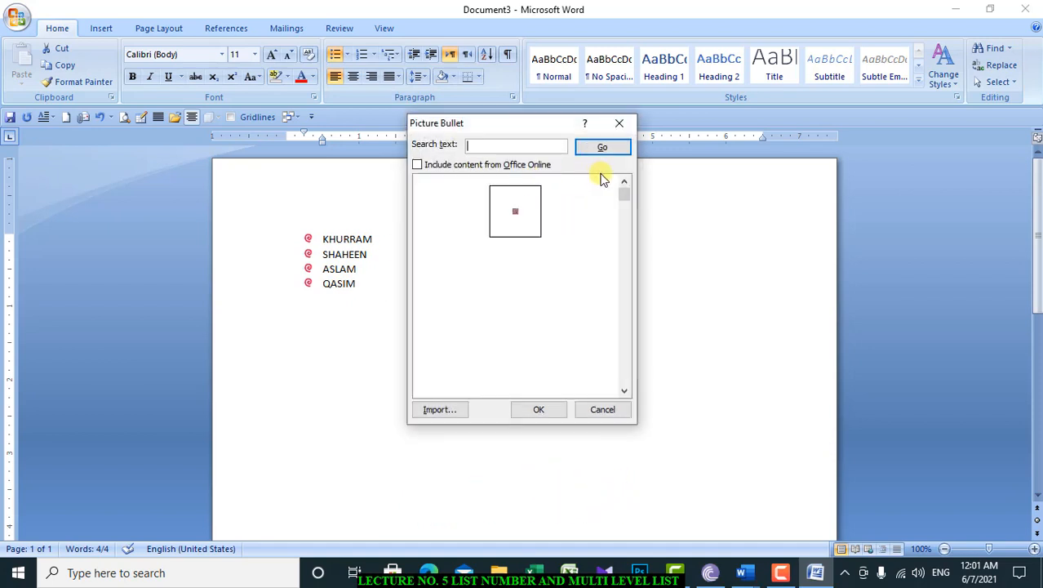
left_click(622, 126)
left_click(457, 181)
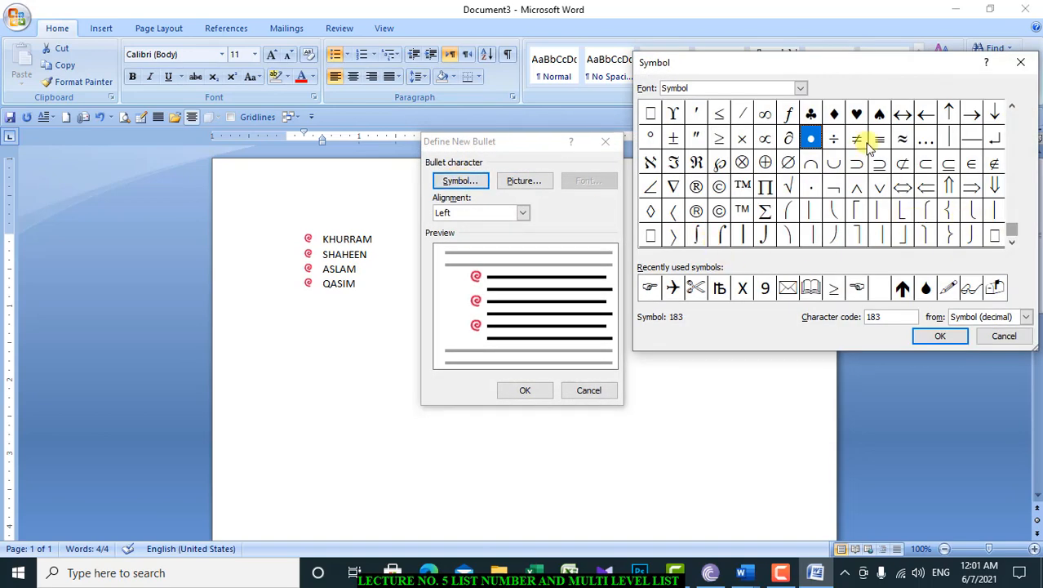
Preview the characters of the Yu Gothic UI Semibold and Yu Gothic UI Light fonts for the new bullet.
left_click(800, 88)
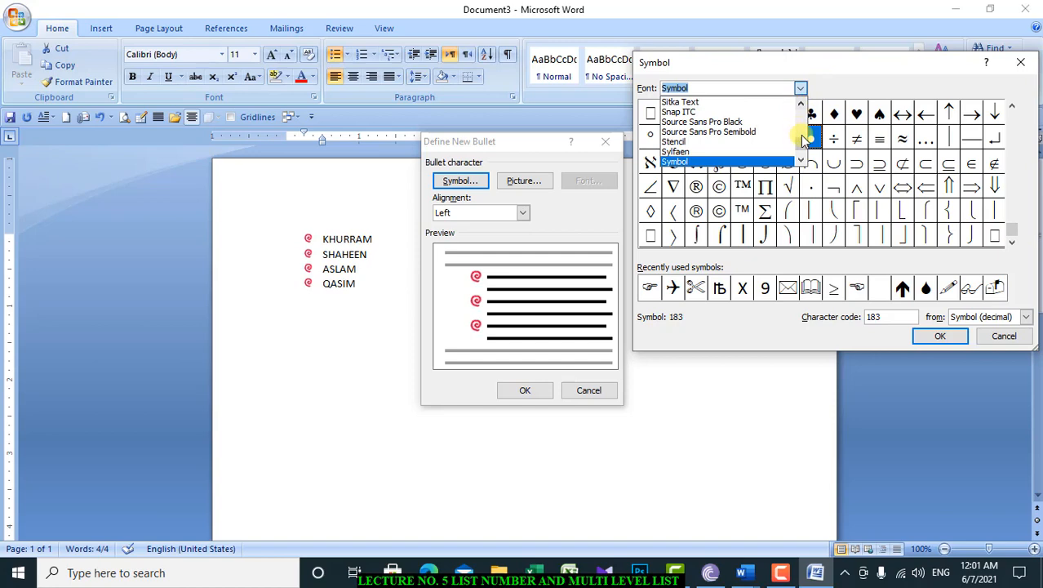
left_click_drag(802, 132, 801, 151)
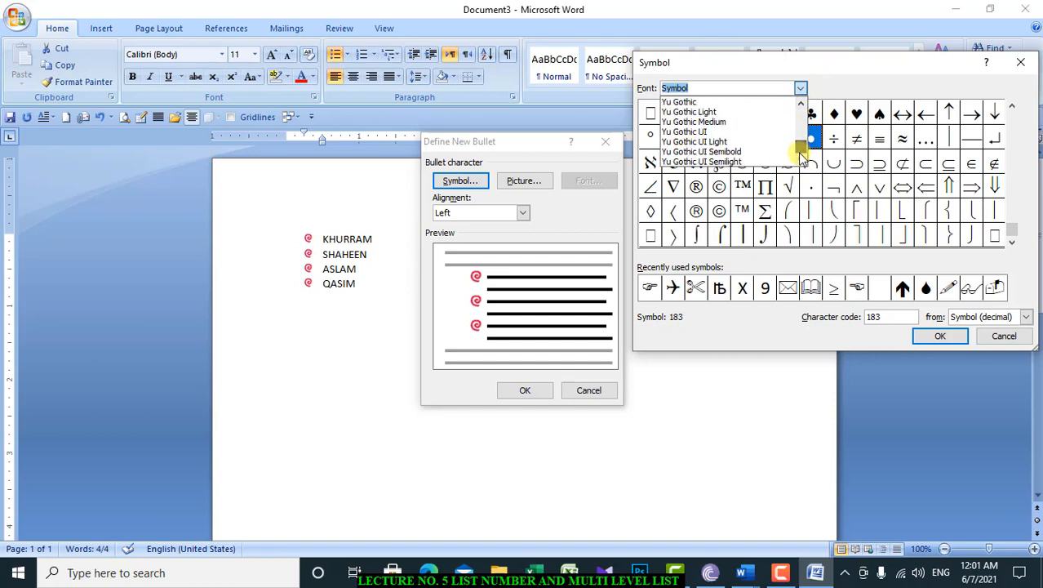
left_click(722, 152)
type("W")
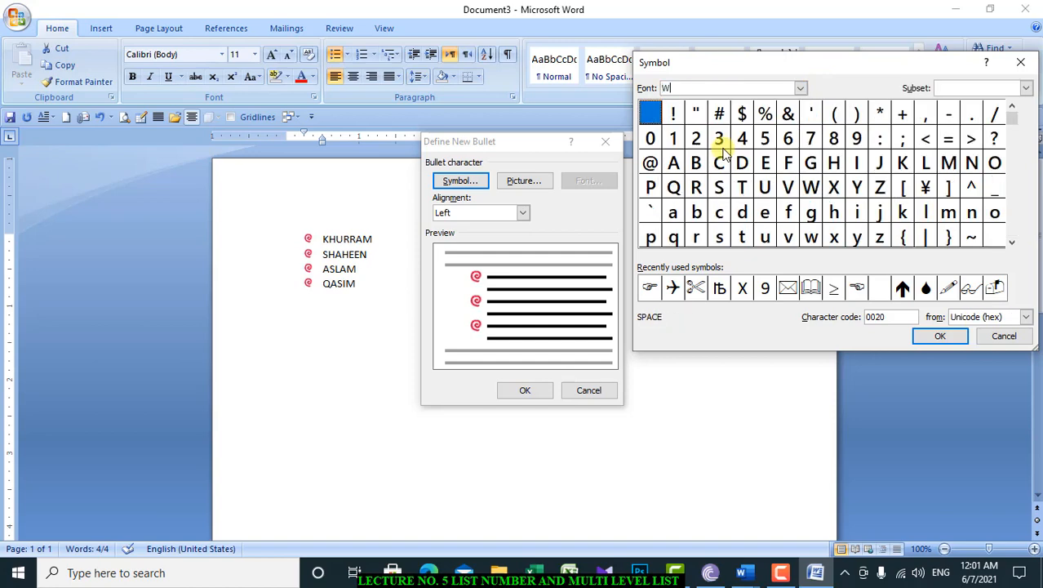
key("BackSpace")
left_click(801, 88)
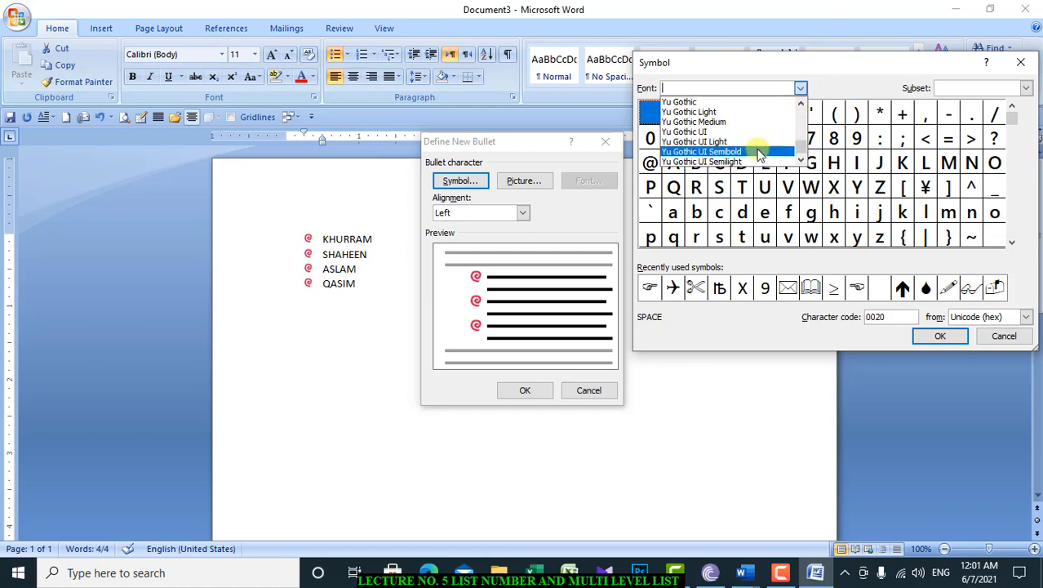
left_click(742, 144)
Preview the bullet characters offered by the complex script text option and the Aldhabi font.
left_click(800, 87)
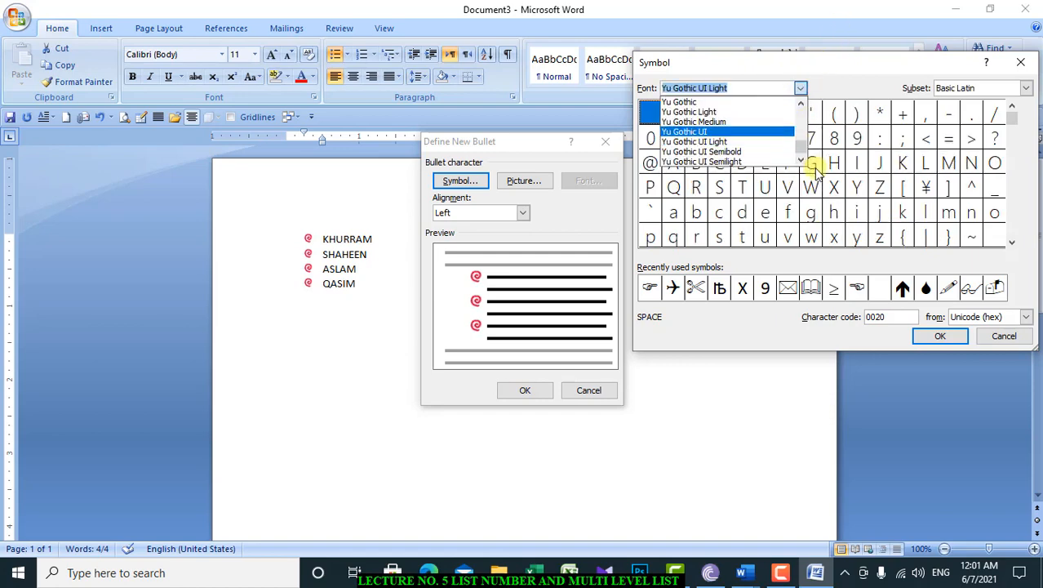
scroll(800, 144, "up", 12)
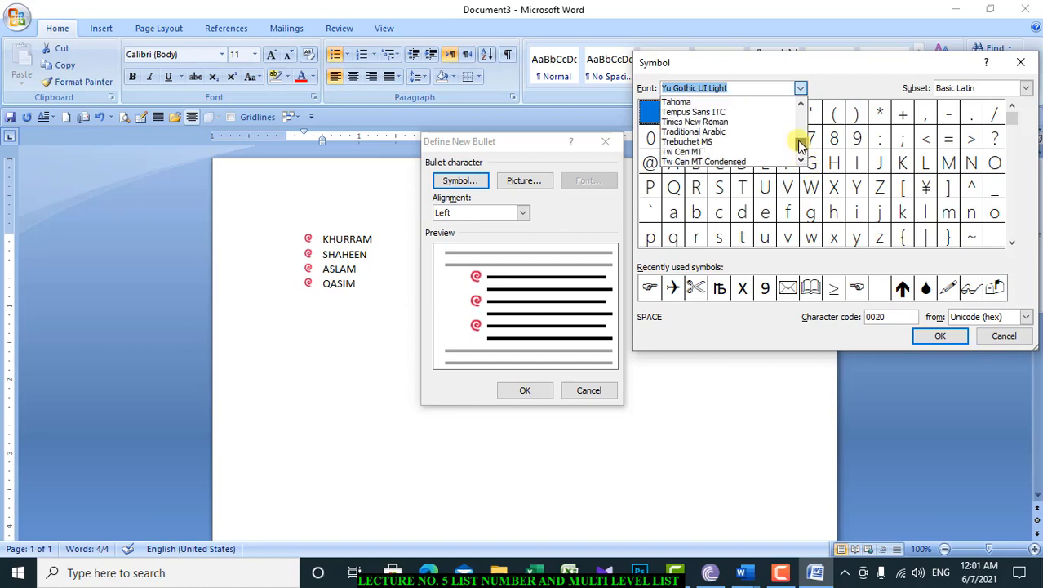
scroll(800, 139, "up", 20)
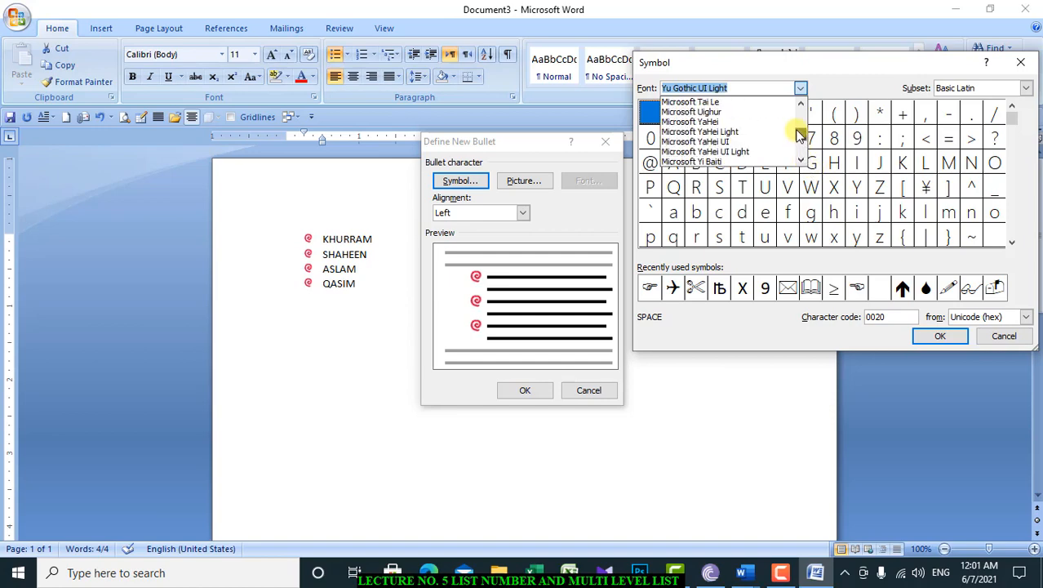
scroll(799, 131, "up", 20)
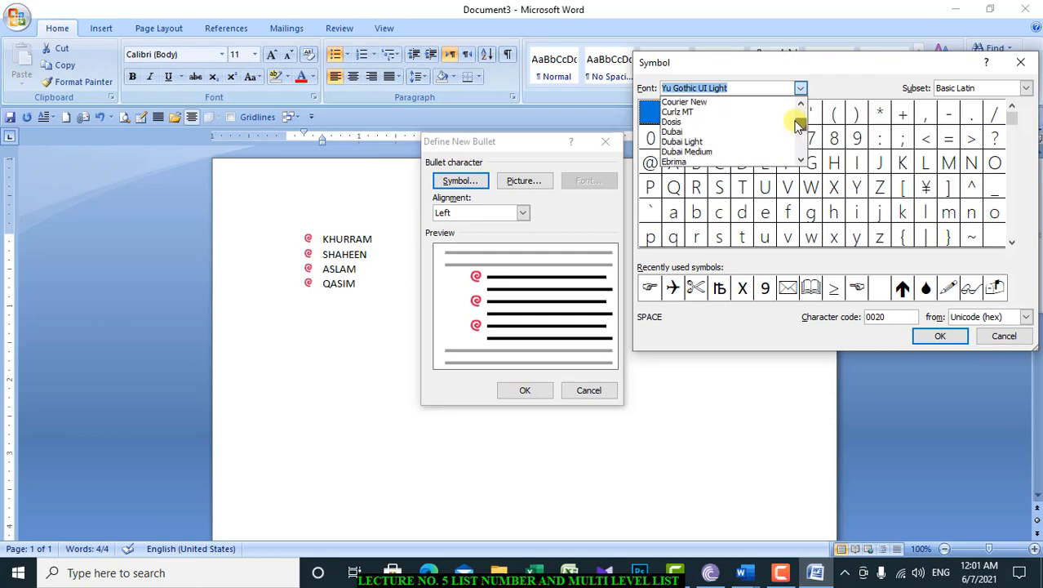
scroll(798, 121, "up", 10)
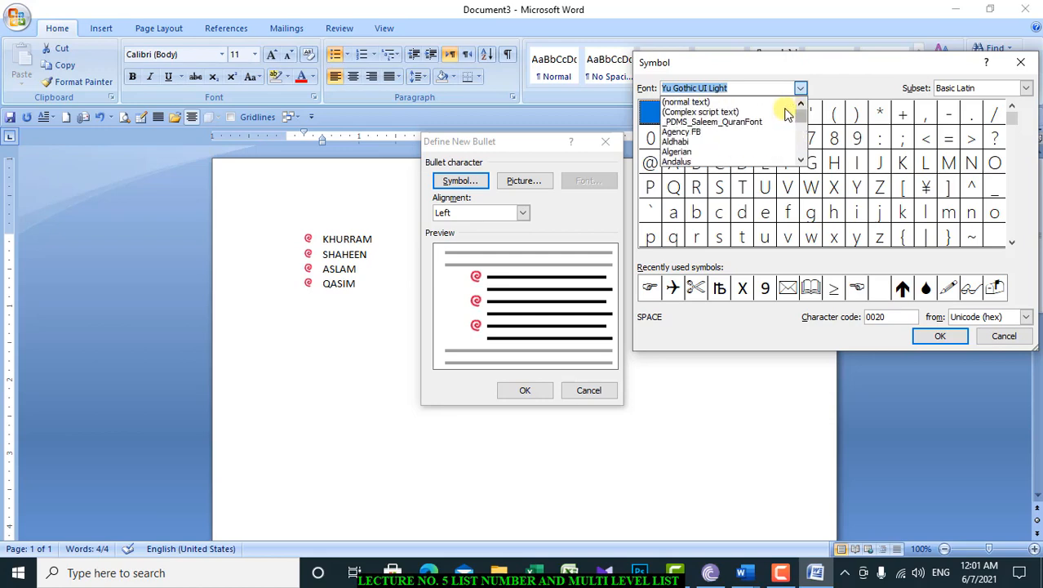
left_click(725, 112)
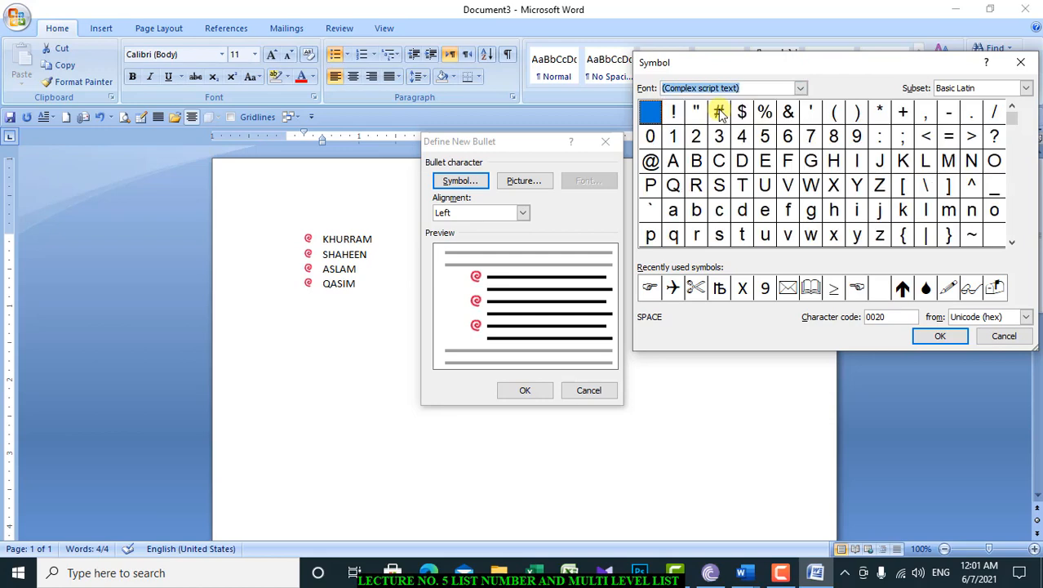
left_click(798, 93)
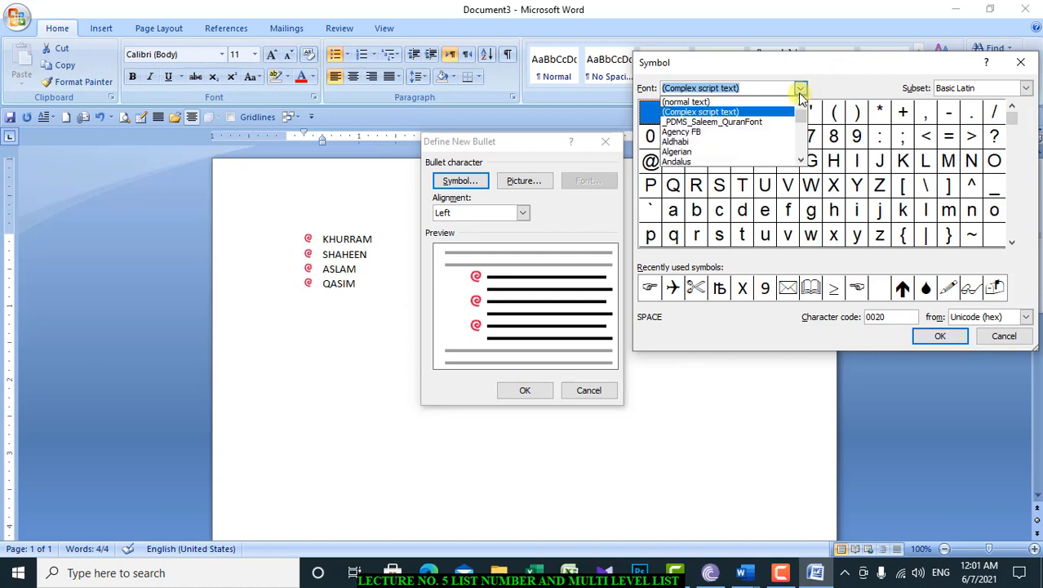
left_click(743, 145)
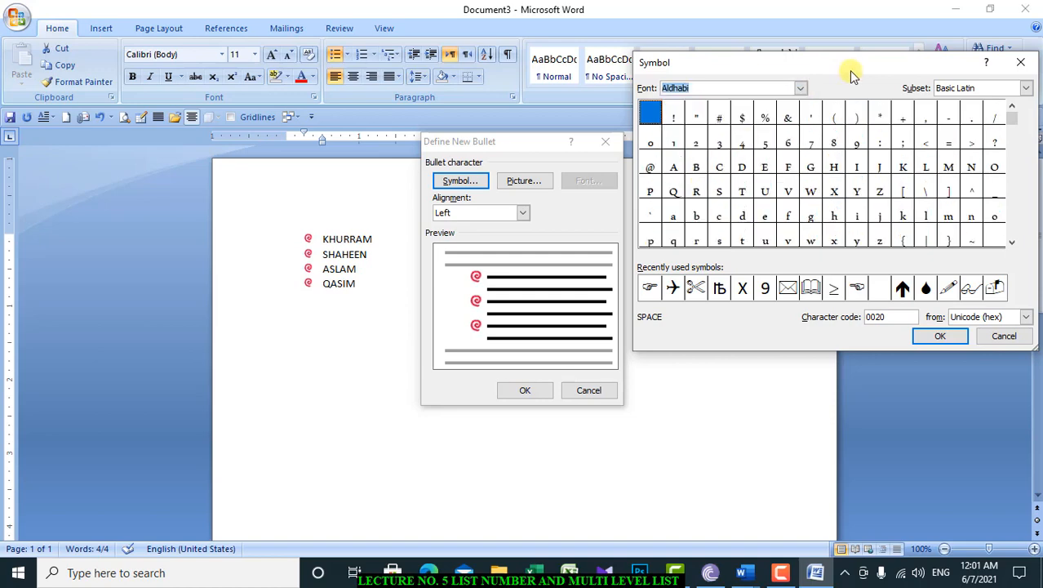
Look further through the font list and preview the Bell MT characters for the new bullet.
left_click(800, 88)
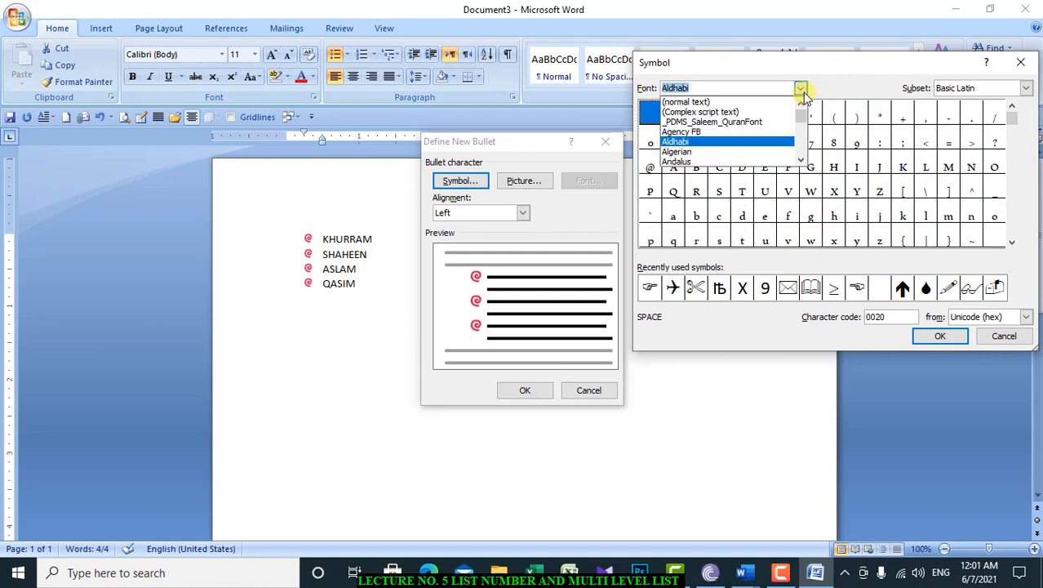
left_click(800, 160)
left_click(800, 160)
left_click(801, 160)
left_click(800, 160)
left_click(800, 160)
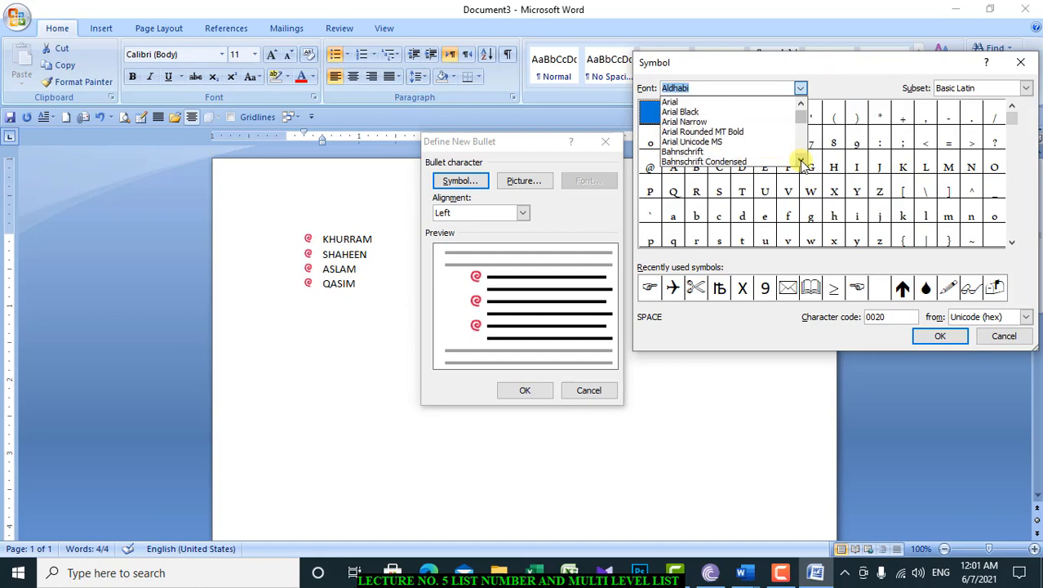
left_click(801, 160)
left_click(801, 160)
left_click(801, 160)
left_click(801, 160)
left_click(801, 160)
left_click(801, 160)
left_click(801, 160)
left_click(801, 160)
left_click(801, 160)
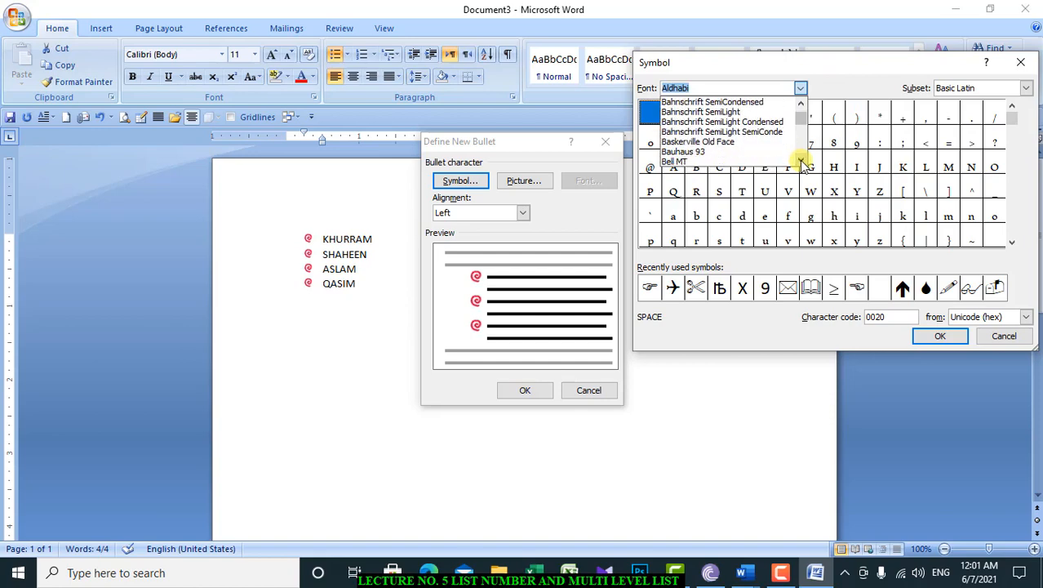
left_click(713, 162)
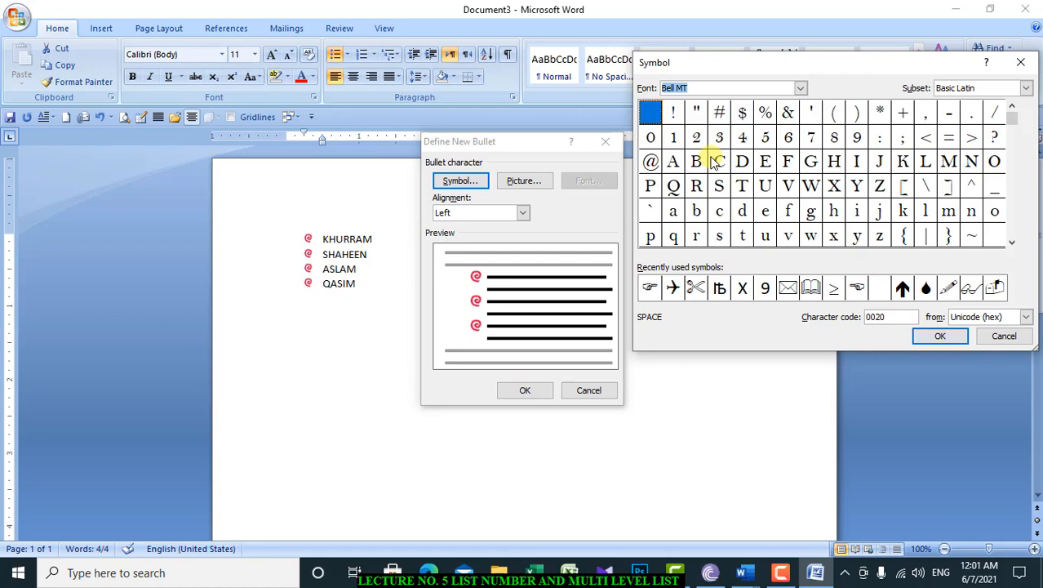
Define the recently used pointing-hand symbol as the new bullet and apply it to the four names.
double_click(651, 287)
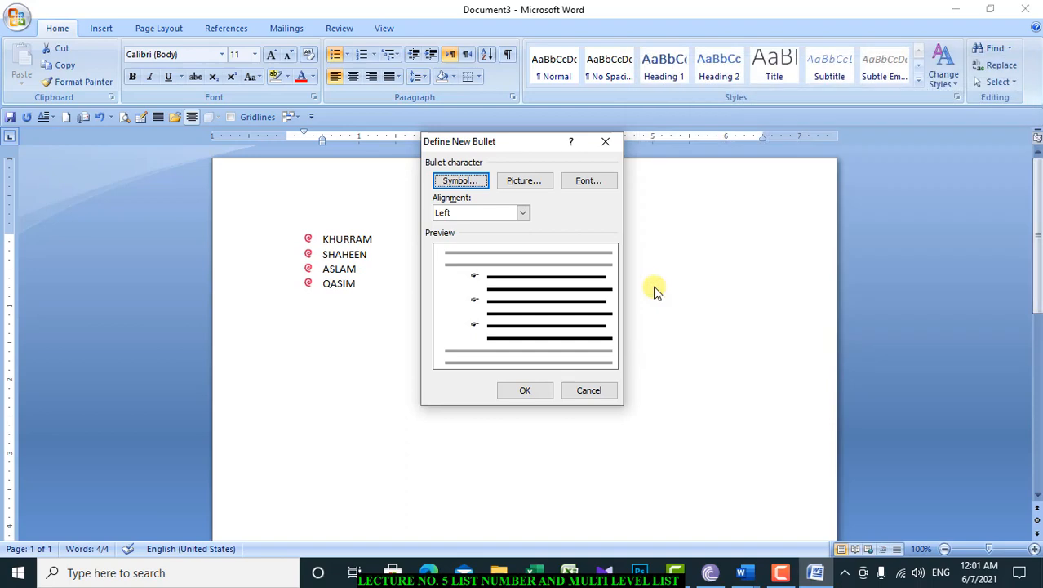
left_click(529, 391)
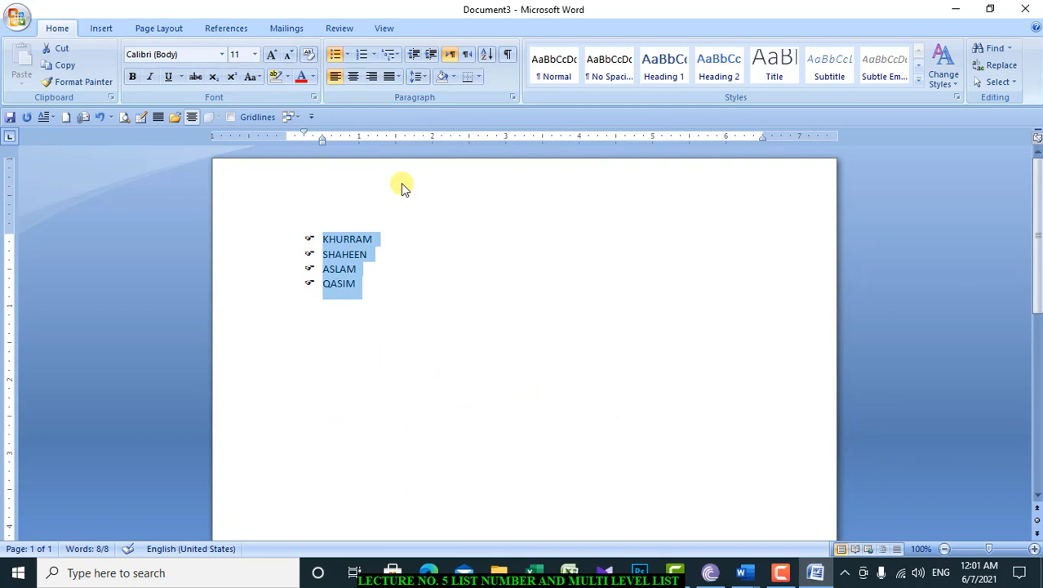
Replace the bullets of the four names with the A., B., C. numbering from the library.
left_click(375, 54)
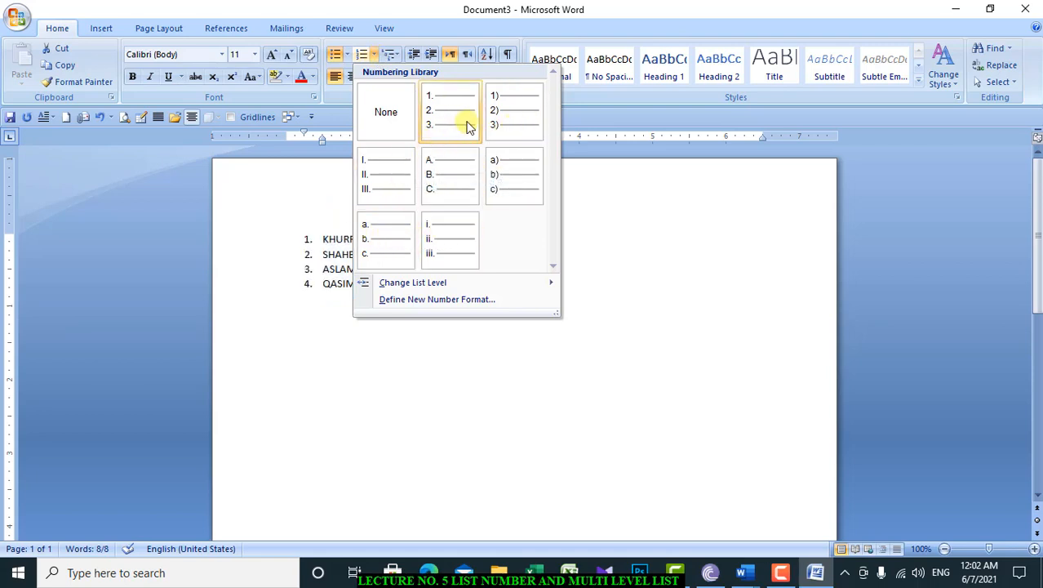
left_click(445, 191)
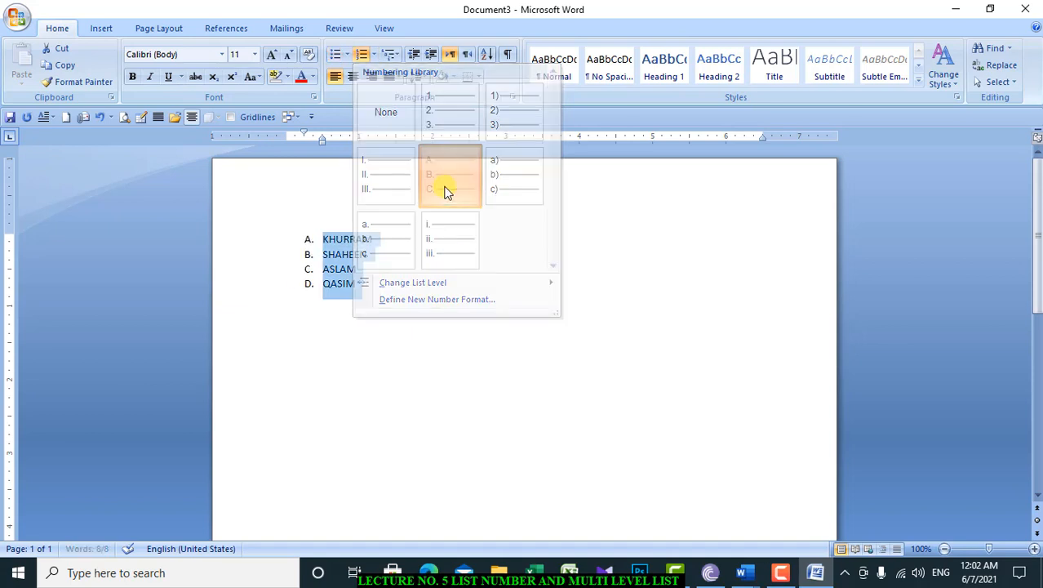
Define a new number format with the One, Two, Three style and apply it to the four names.
left_click(373, 54)
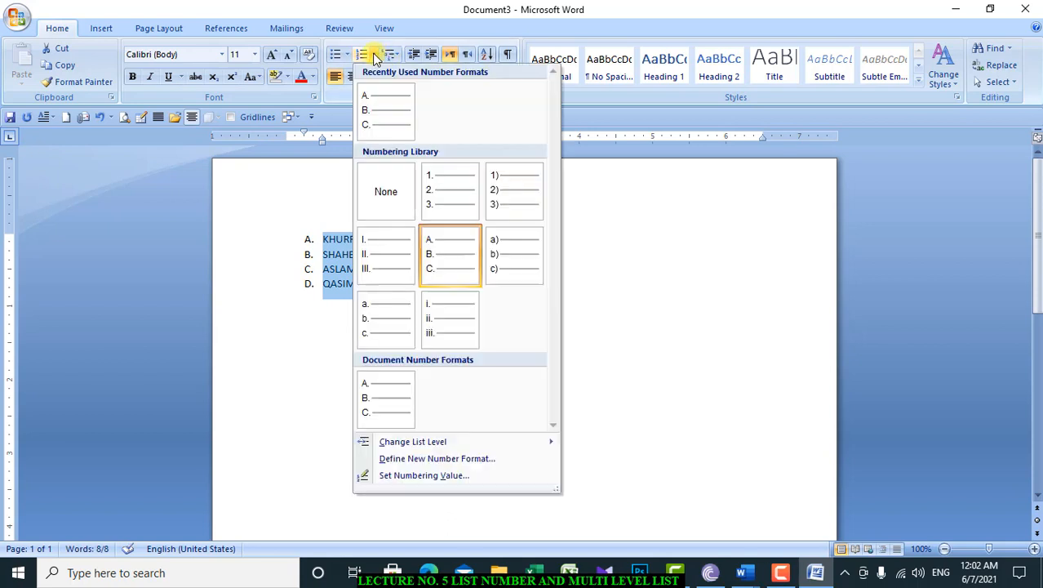
left_click(400, 460)
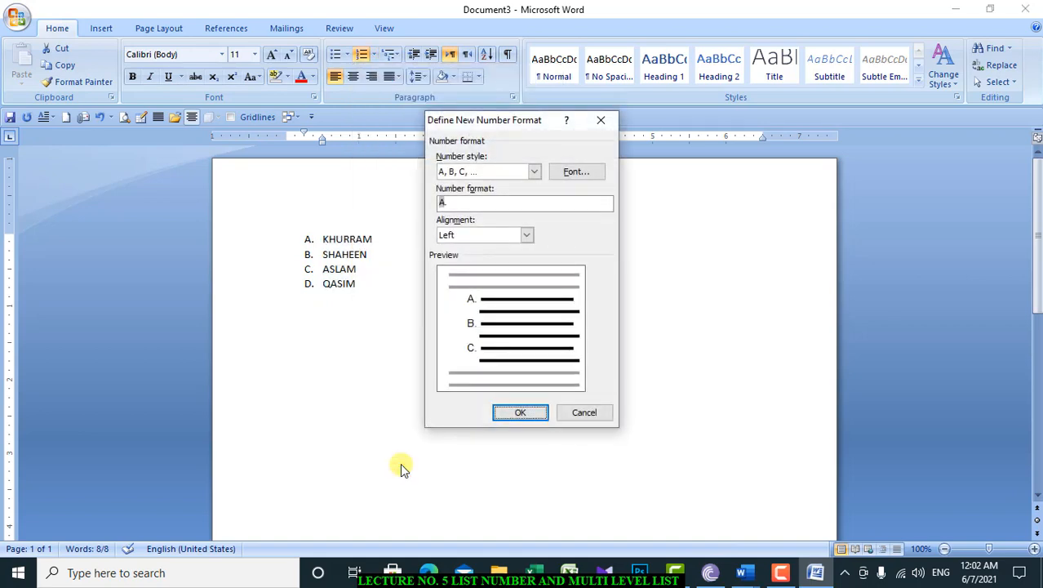
left_click(532, 173)
left_click_drag(539, 213, 538, 238)
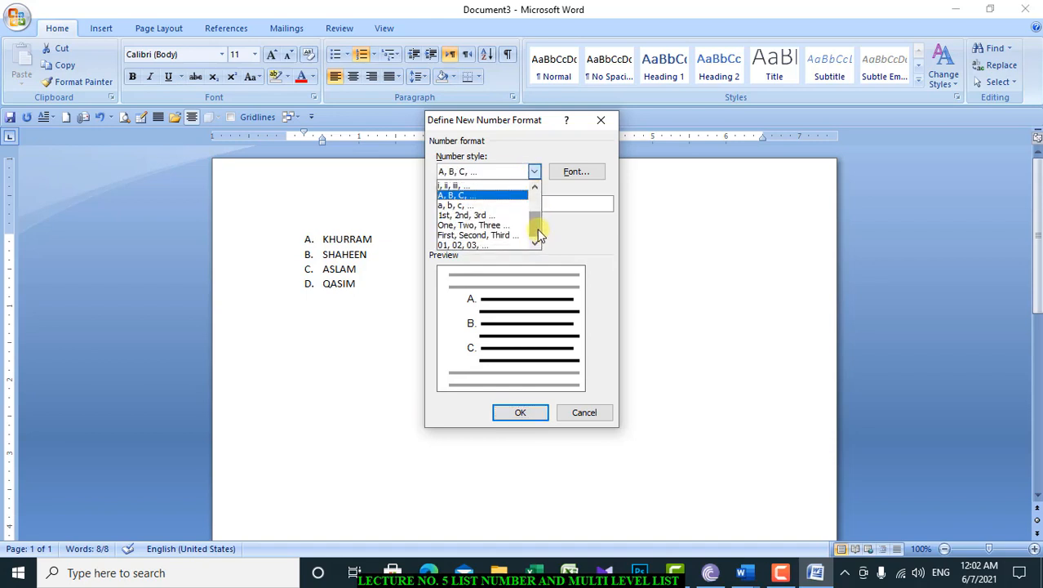
left_click(485, 226)
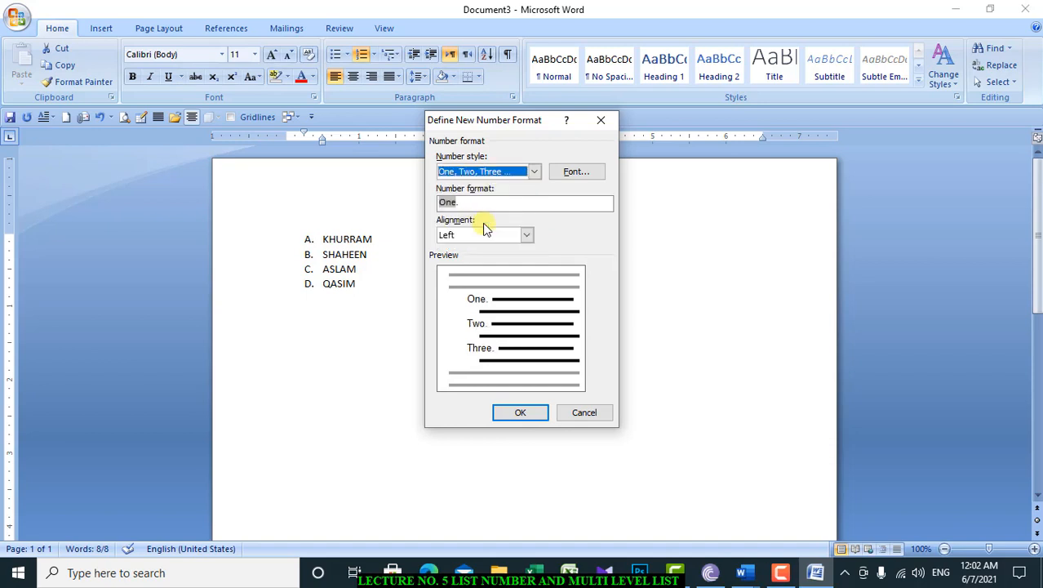
left_click(505, 415)
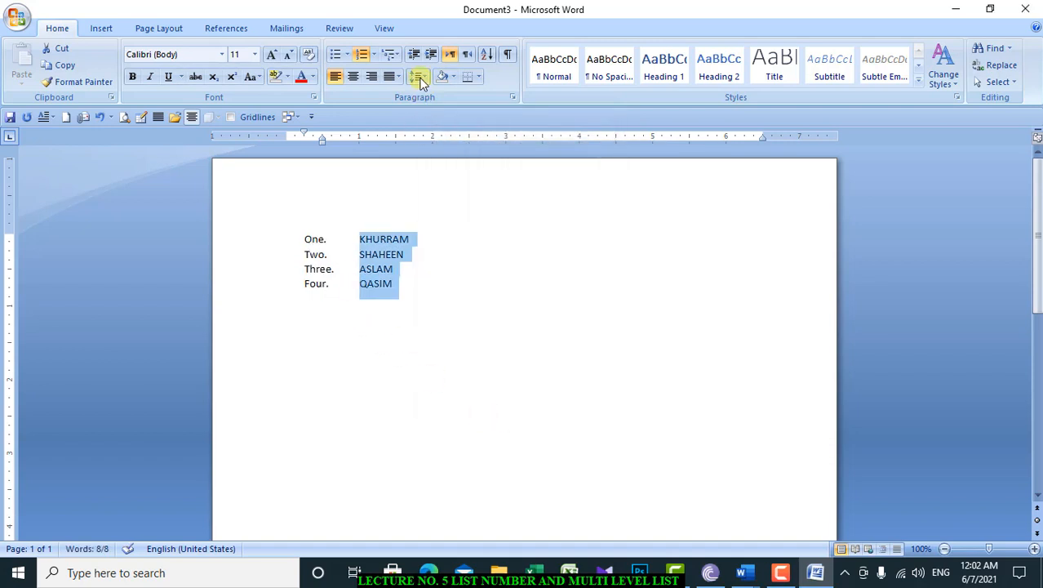
Define a new number format with the 01, 02, 03 style and apply it to the four names.
left_click(375, 54)
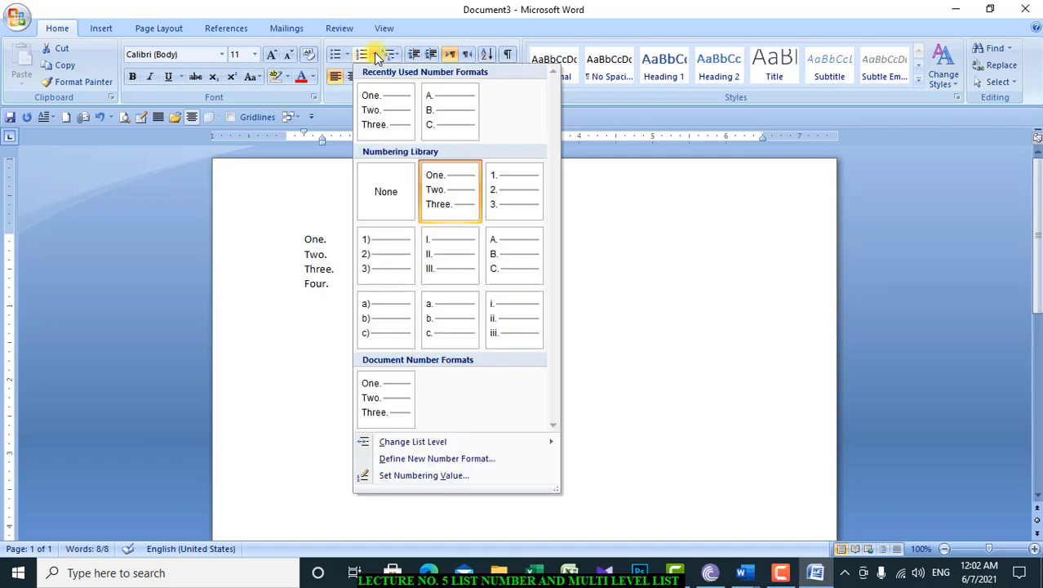
left_click(409, 460)
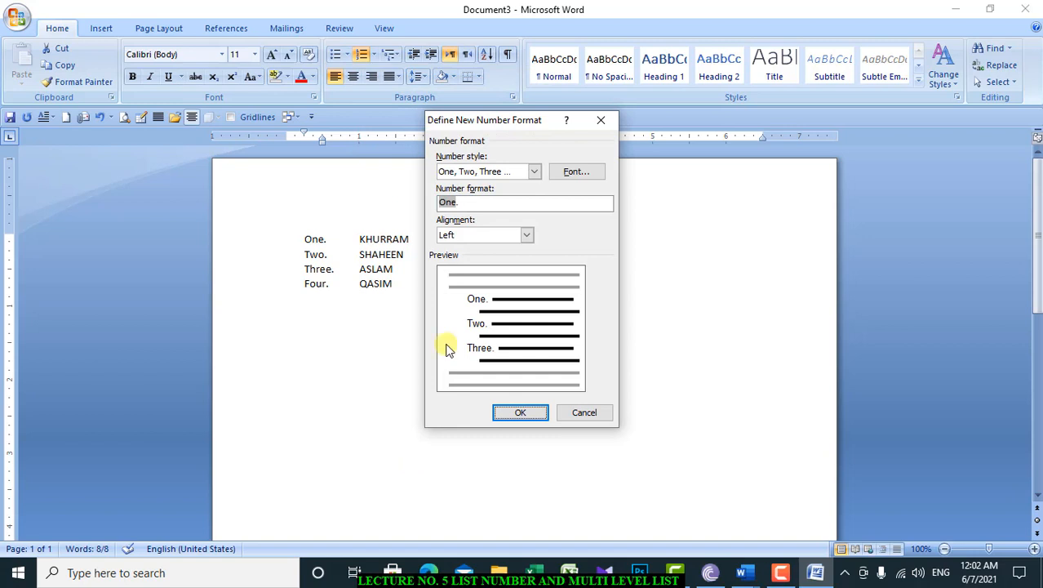
left_click(534, 172)
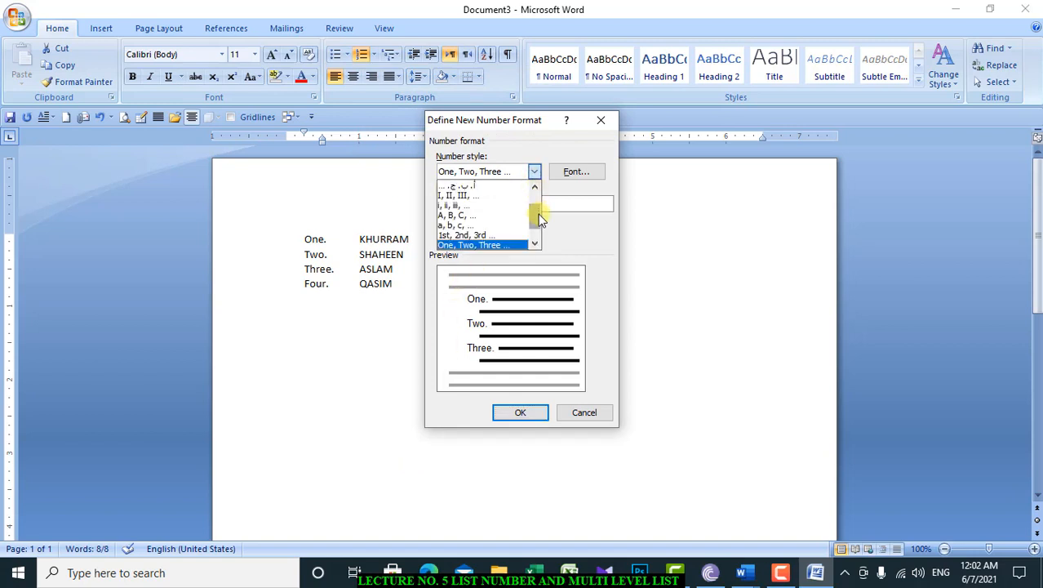
left_click_drag(538, 214, 537, 223)
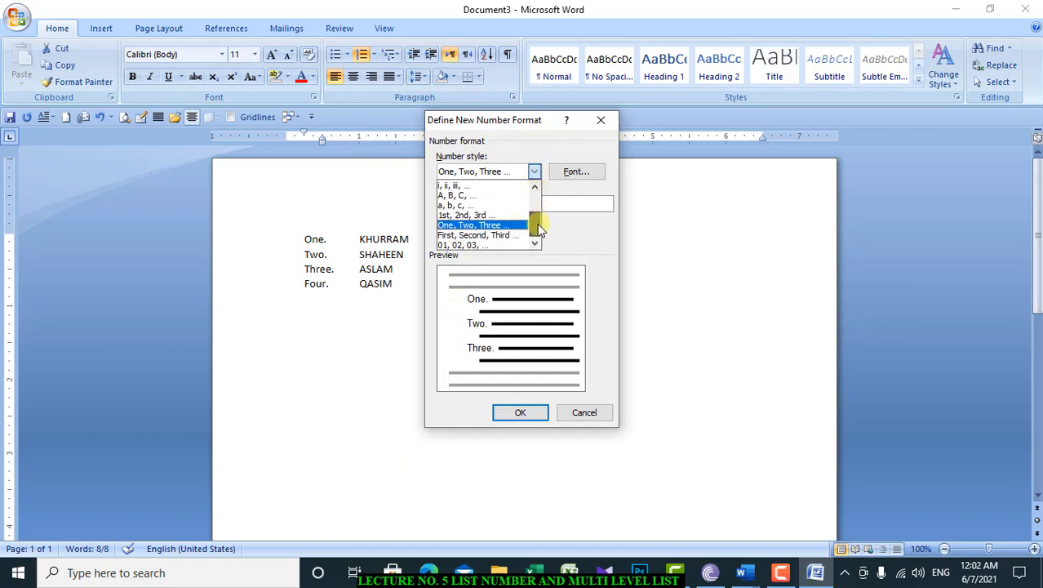
left_click(496, 246)
left_click(520, 411)
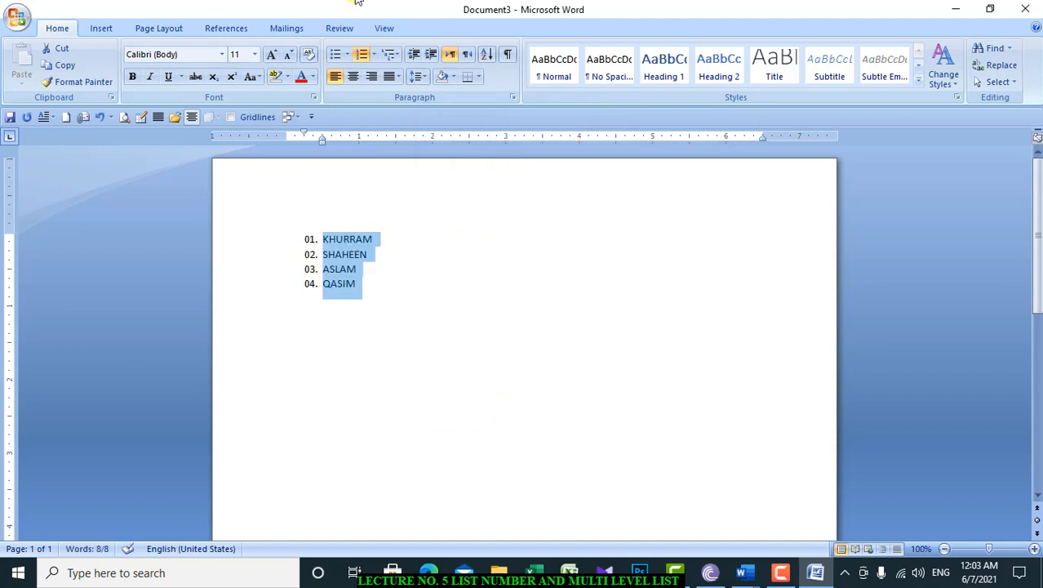
Apply the 1., 2., 3. library numbering to the four names and add the fifth item DKJHFJSKDFSHKJFDSHFKDS.
left_click(374, 55)
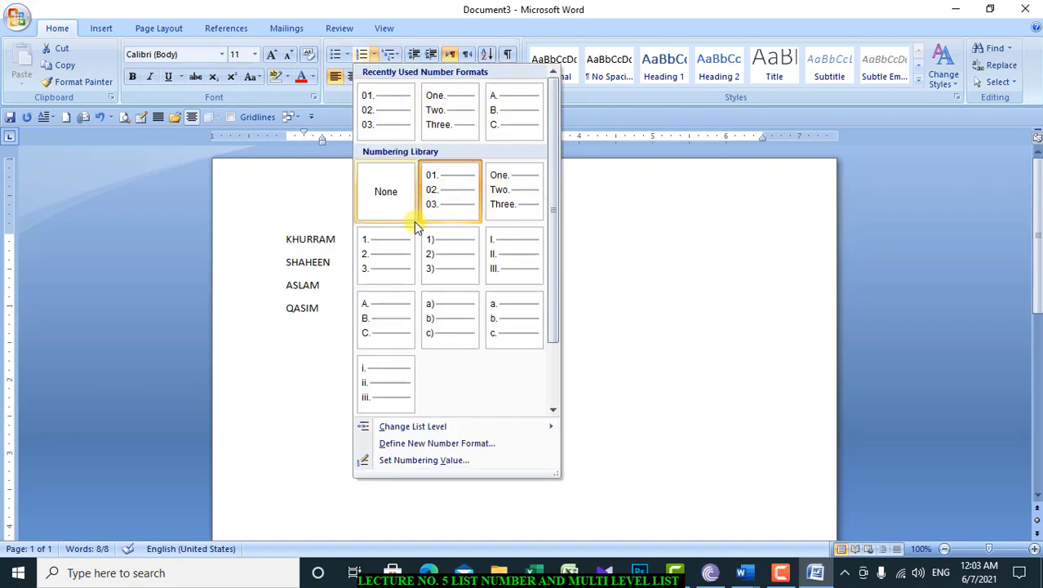
left_click(387, 266)
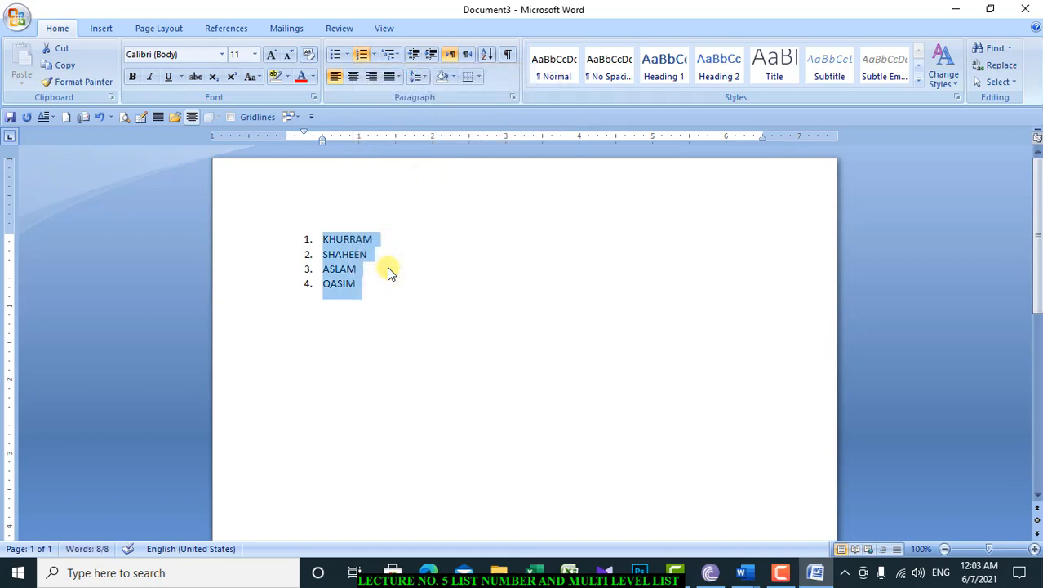
key("End")
key("Return")
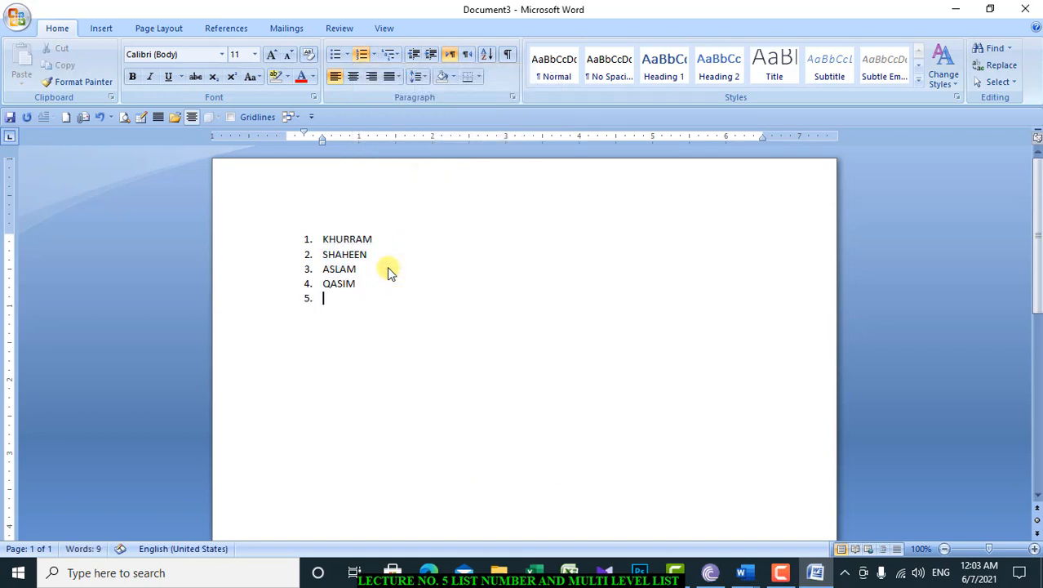
type("DKJHFJSKDFSHKJFDSHFKDS")
key("Return")
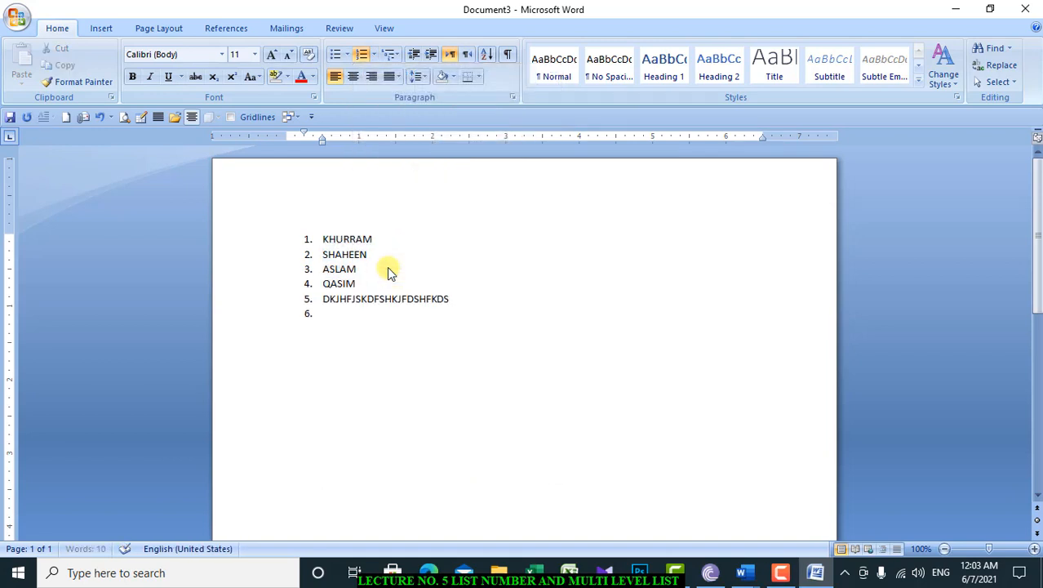
End the numbered list and generate sample paragraphs below it with =RAND().
key("Return")
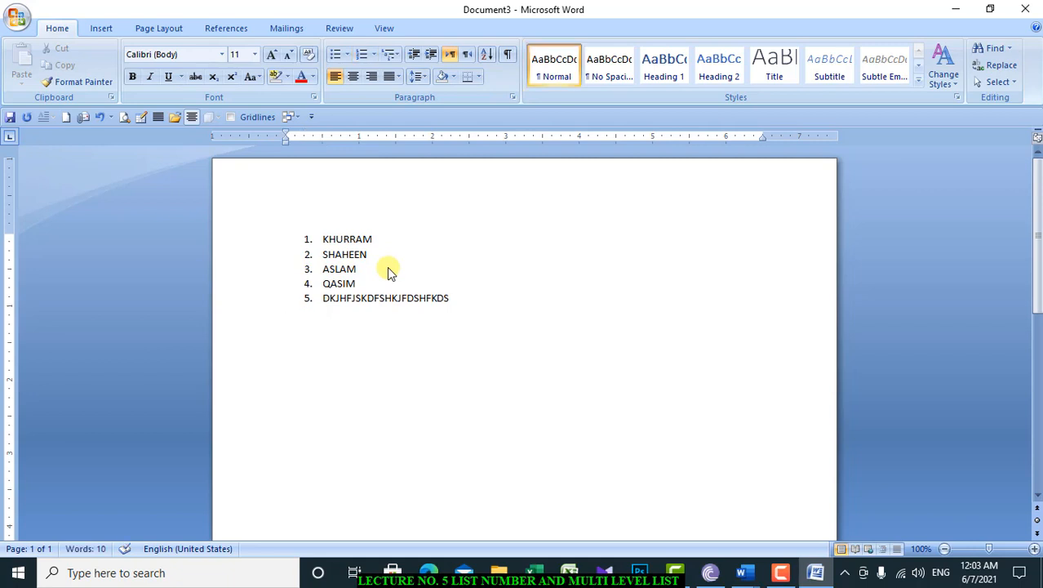
type("=RAND()")
key("Return")
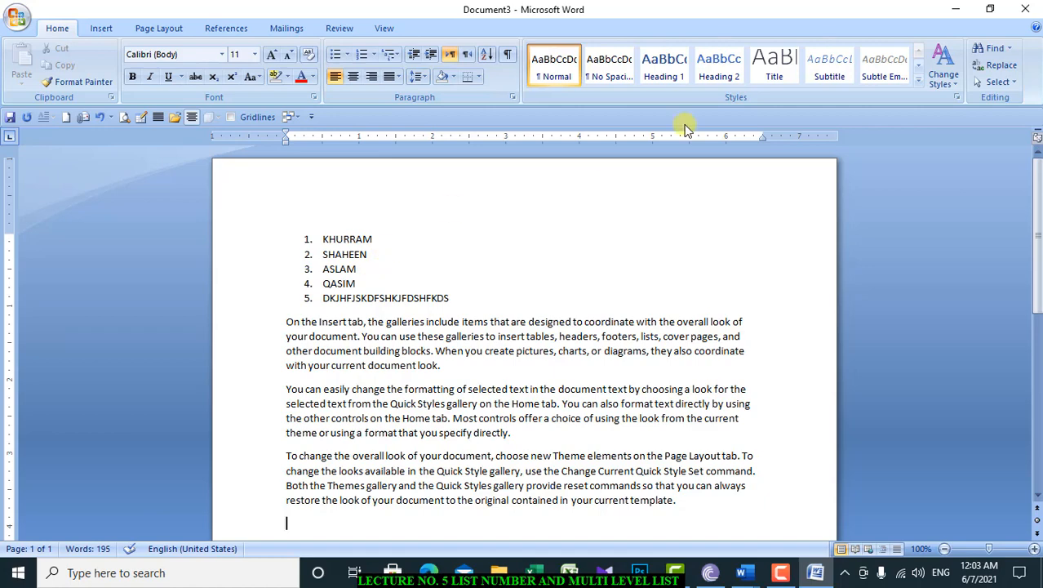
Start a numbered list on the empty line below the sample paragraphs.
scroll(758, 270, "down", 2)
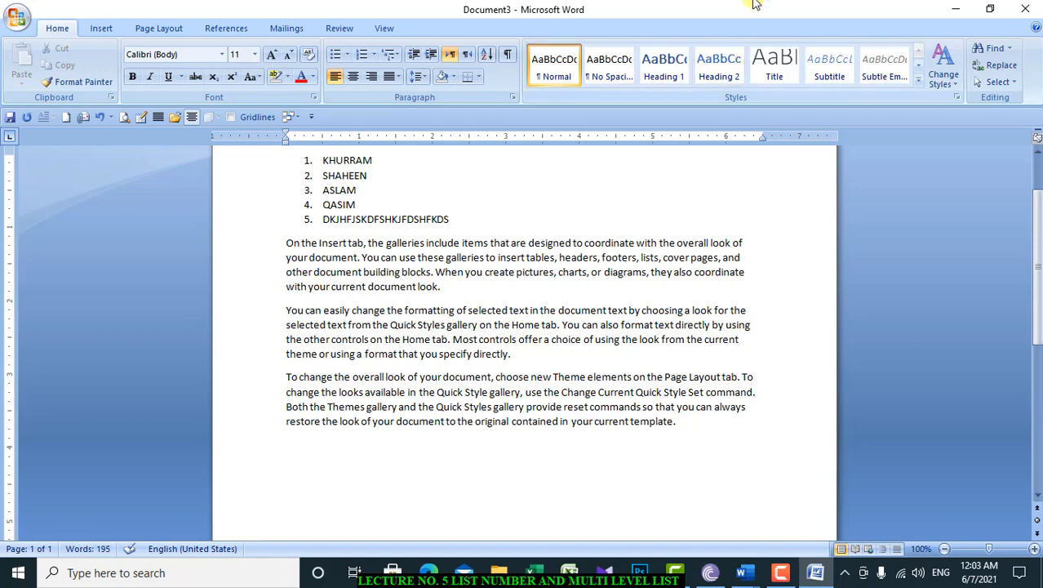
left_click(363, 57)
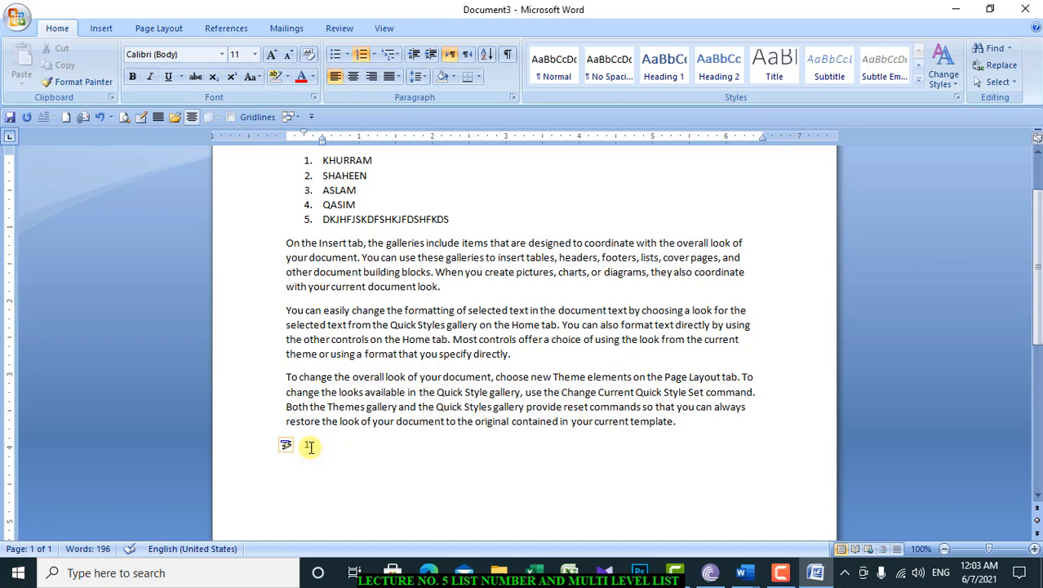
Set the numbering value of the new item below the paragraphs to 6, and undo that change.
left_click(310, 446)
right_click(310, 446)
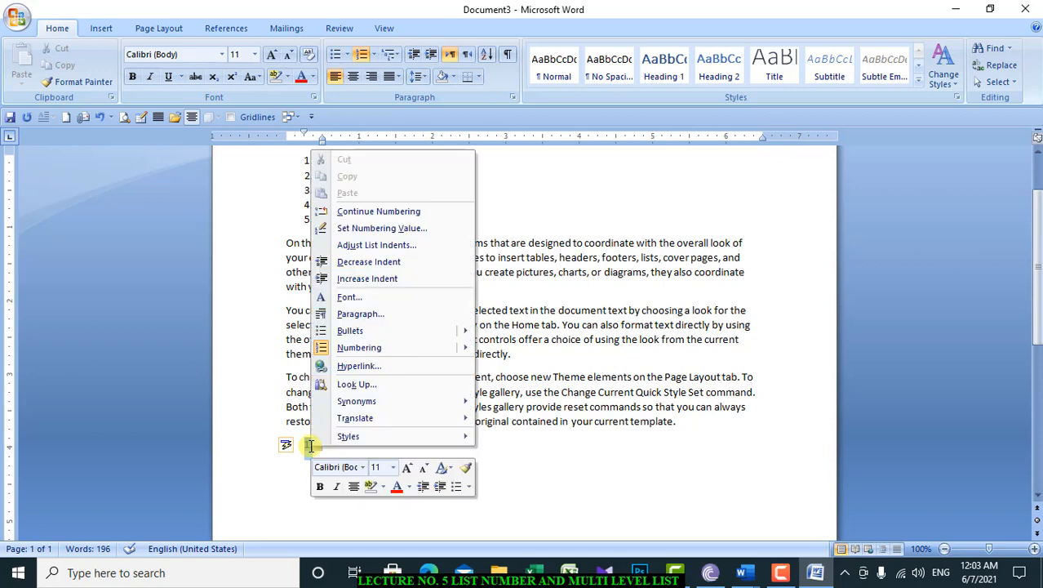
left_click(372, 229)
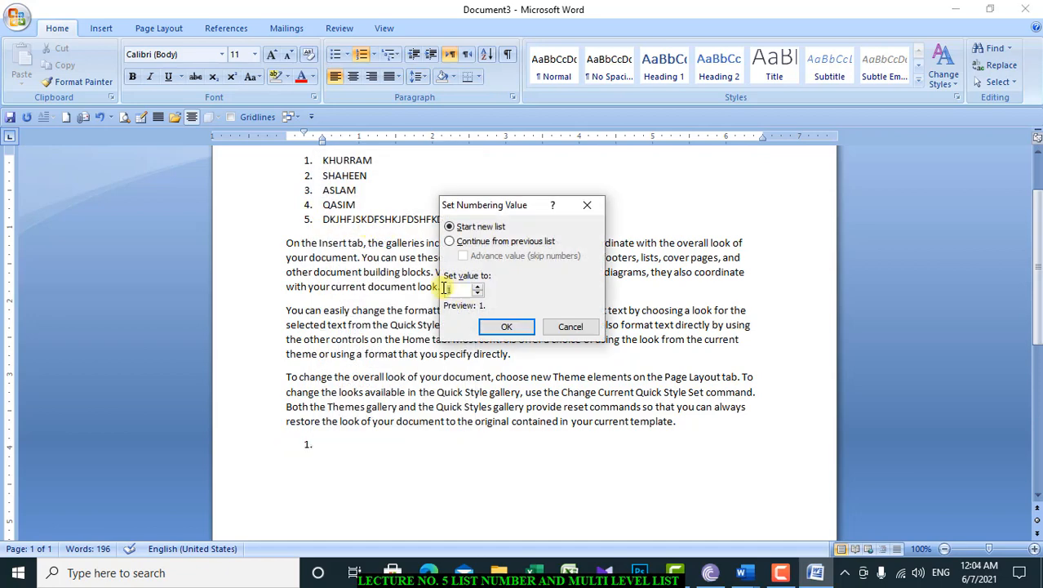
type("6")
left_click(506, 328)
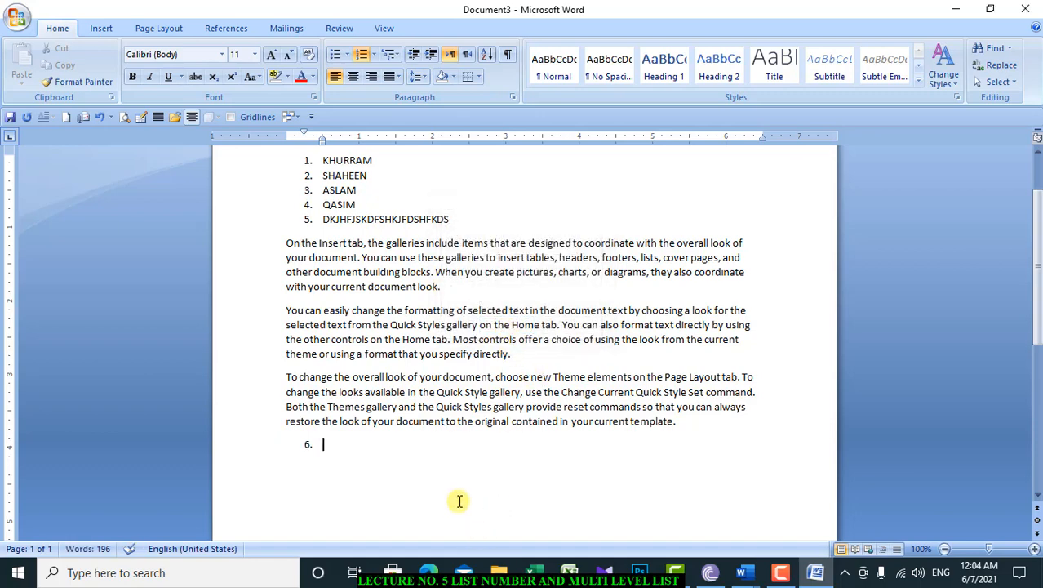
key("ctrl+z")
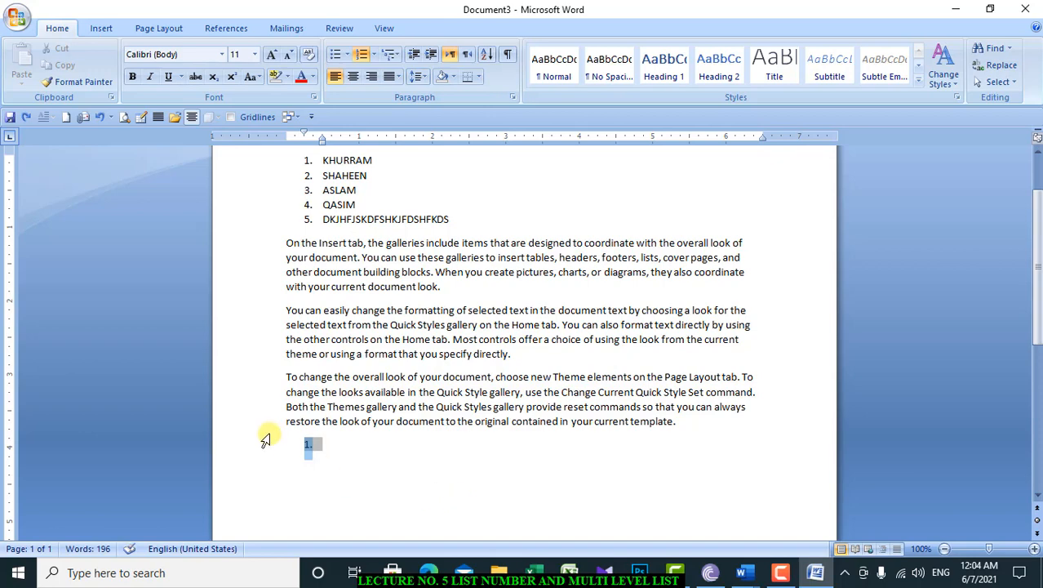
Continue the numbering from the first list and enter five items of random letters below the paragraphs, starting with JDFHJKSDGFJHDSF.
right_click(306, 445)
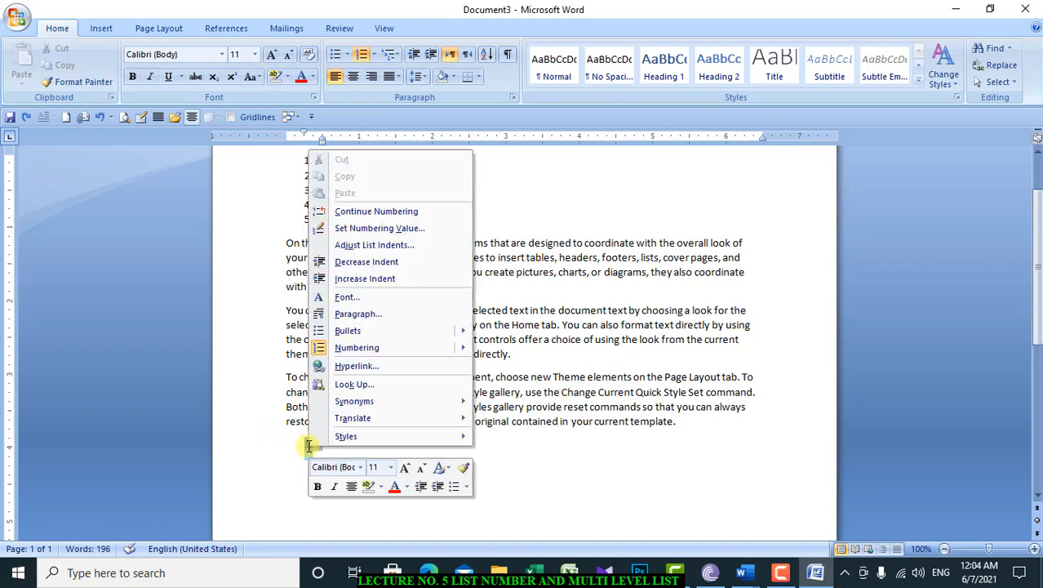
left_click(382, 214)
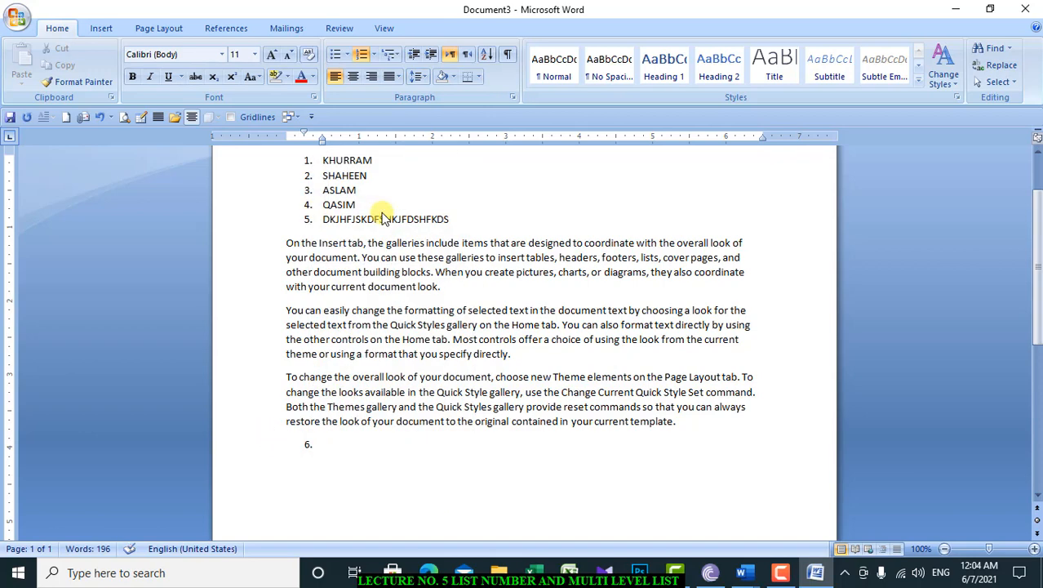
type("JDFHJKSDGFJHDSF")
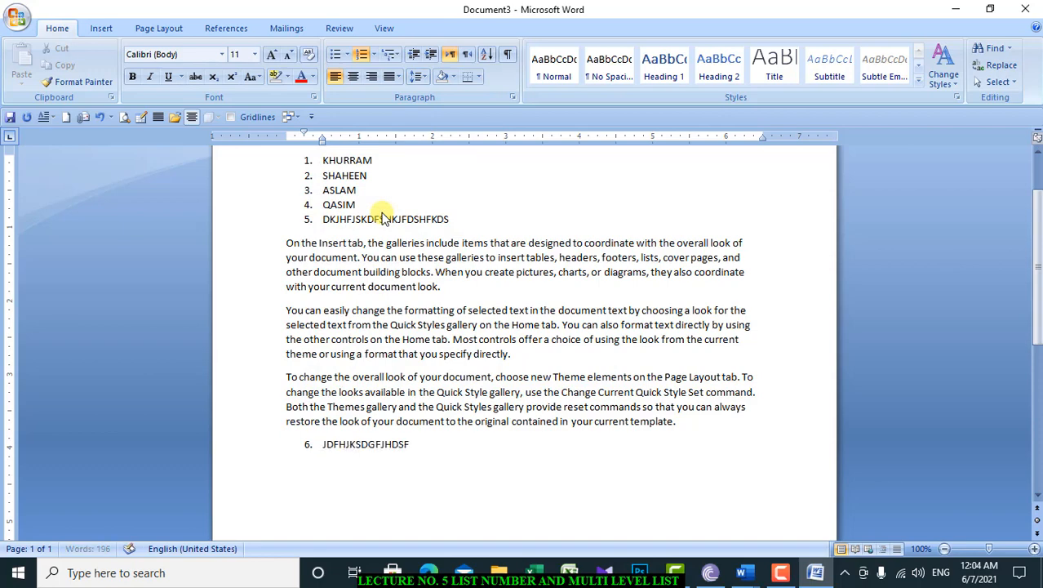
key("Return")
type("DSFJSDFHDJKFSDFKJSDF")
key("Return")
type("\\DSFJDSFHSKJFSDHFKDSJHFS")
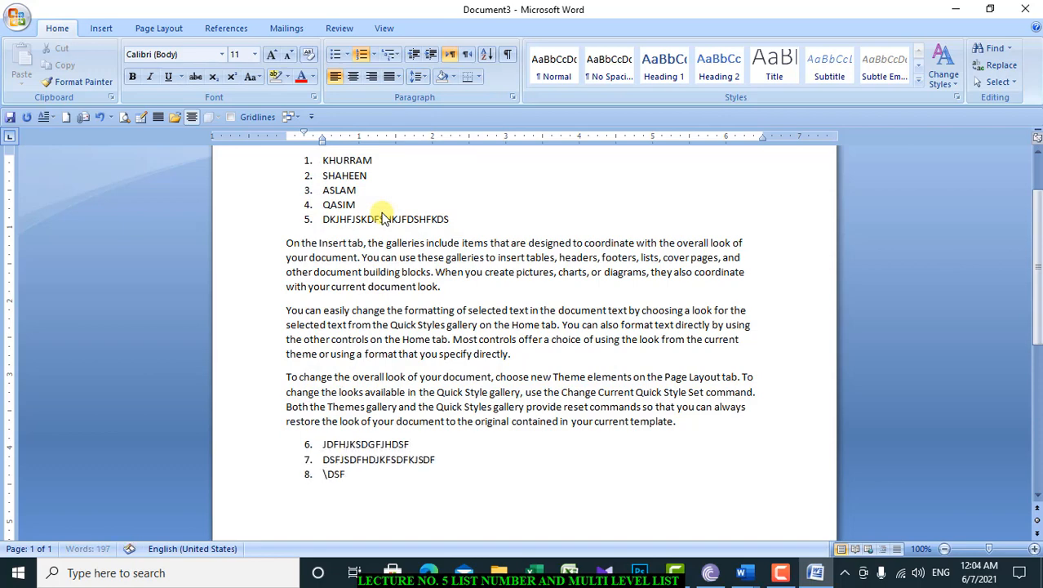
key("Return")
type("FDSJFDSFJKSDGFSDUKJF")
key("Return")
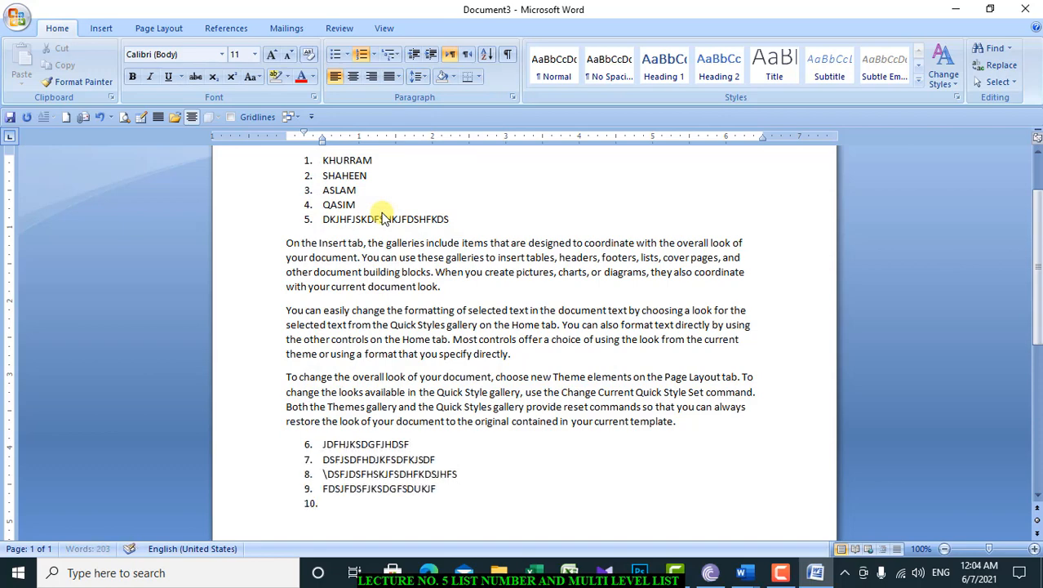
type("FDJFDSFKJDSFKSD")
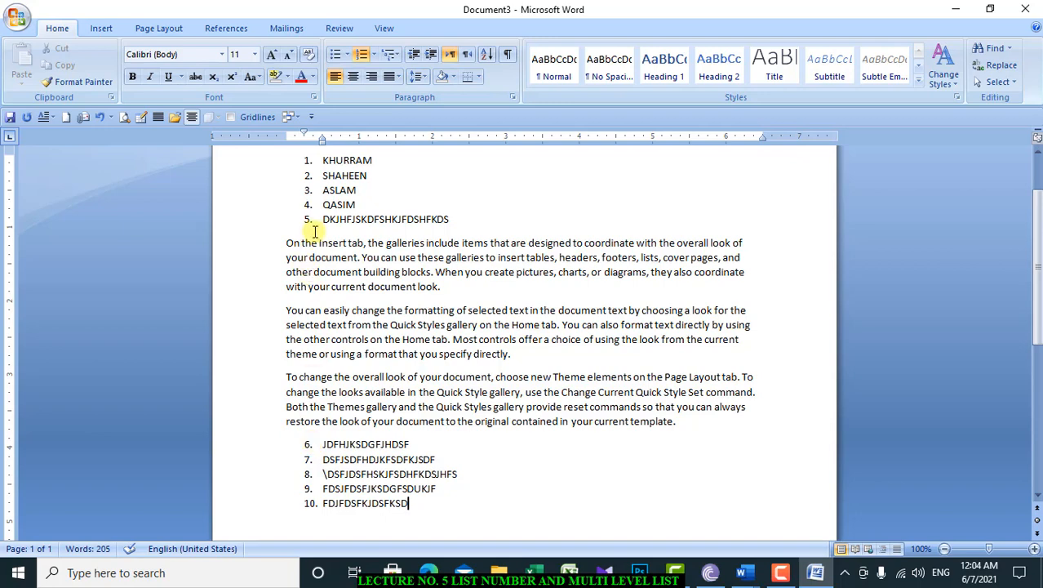
Start the list below the paragraphs as a new list with its numbering value set to 1.
left_click(309, 444)
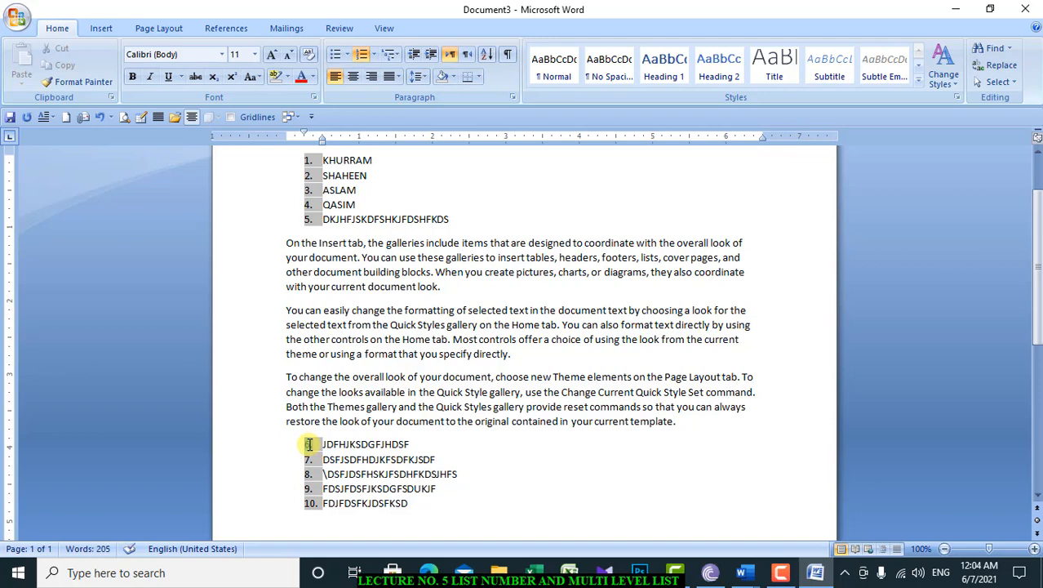
right_click(309, 444)
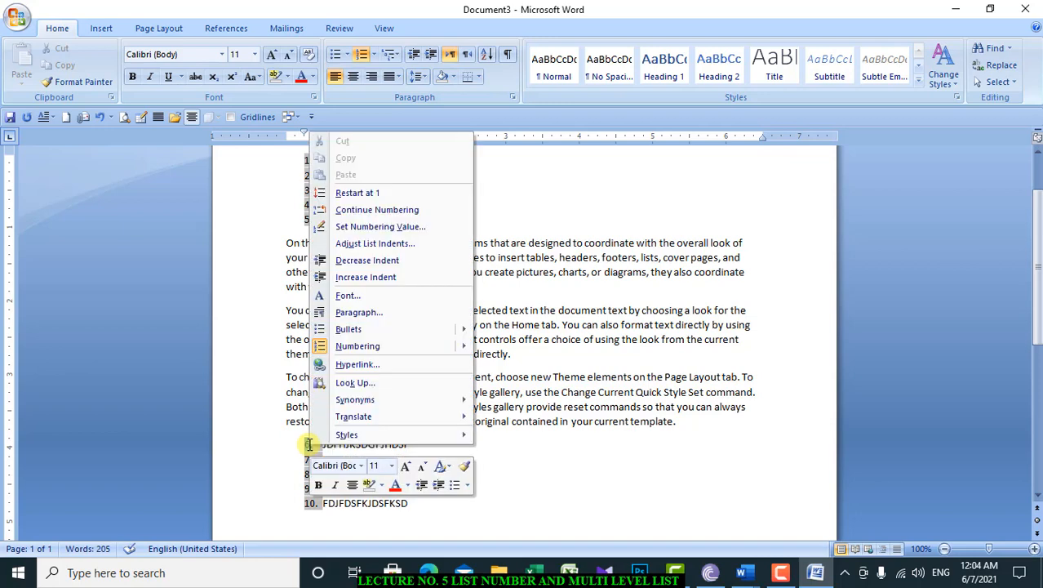
left_click(380, 227)
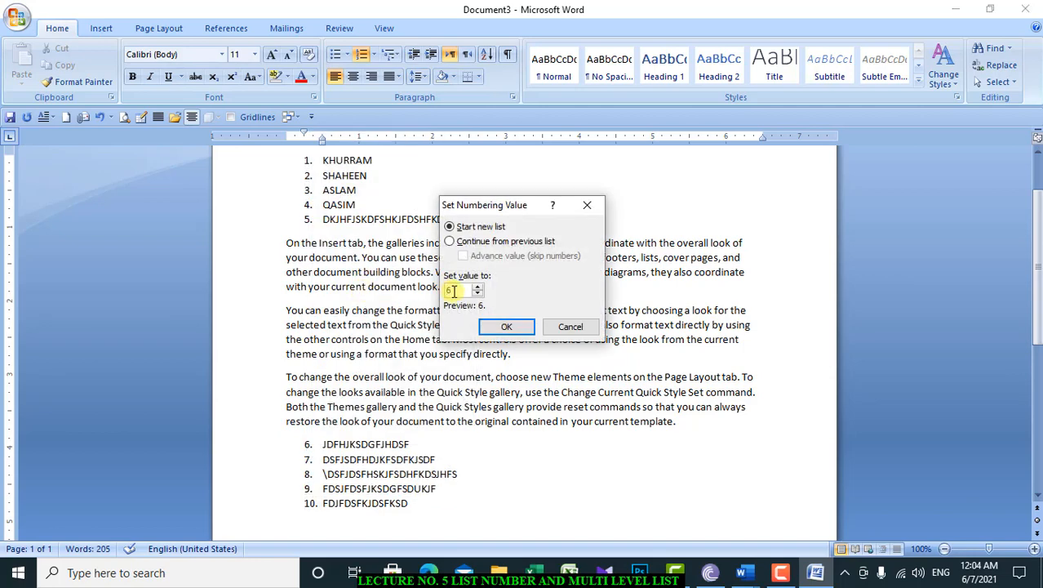
left_click(447, 291)
key("BackSpace")
type("1")
key("Return")
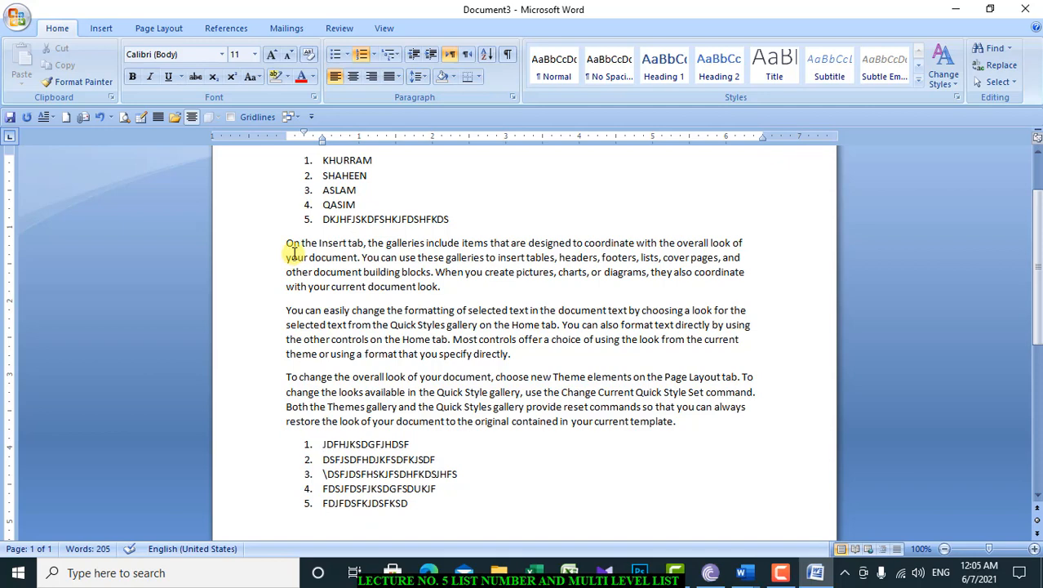
left_click_drag(286, 242, 540, 431)
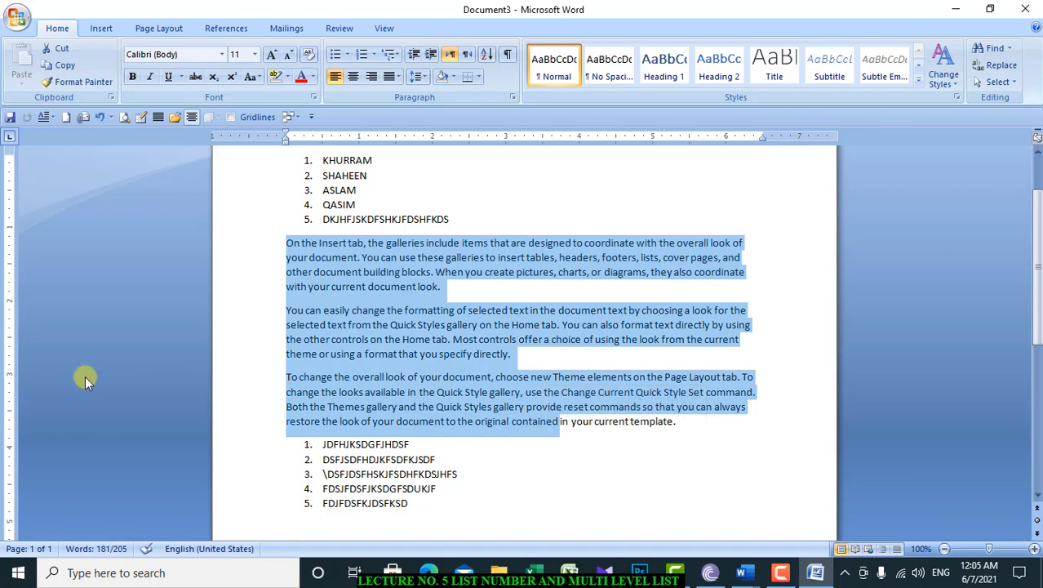
left_click(419, 201)
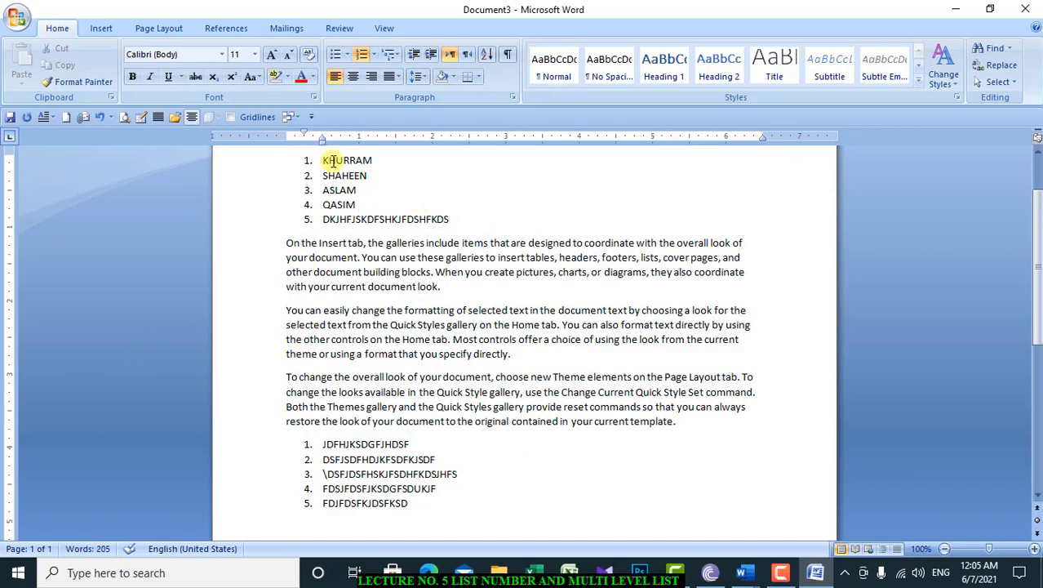
Reduce the indents of both numbered lists so that their numbers line up with the paragraphs' left margin.
left_click_drag(322, 160, 414, 222)
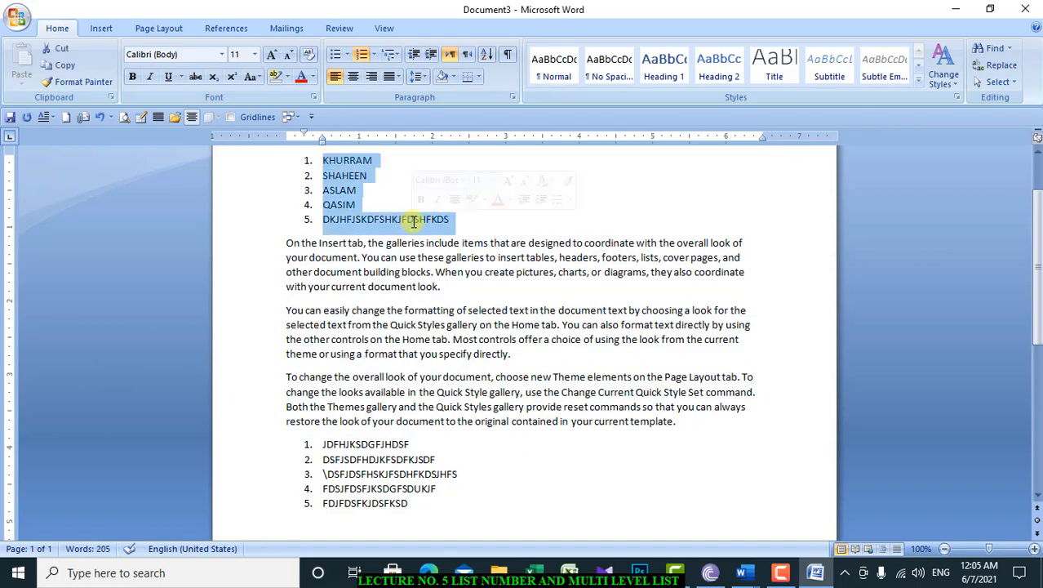
mouse_move(303, 130)
left_mouse_down()
mouse_move(285, 133)
mouse_move(320, 141)
mouse_move(308, 142)
left_mouse_up()
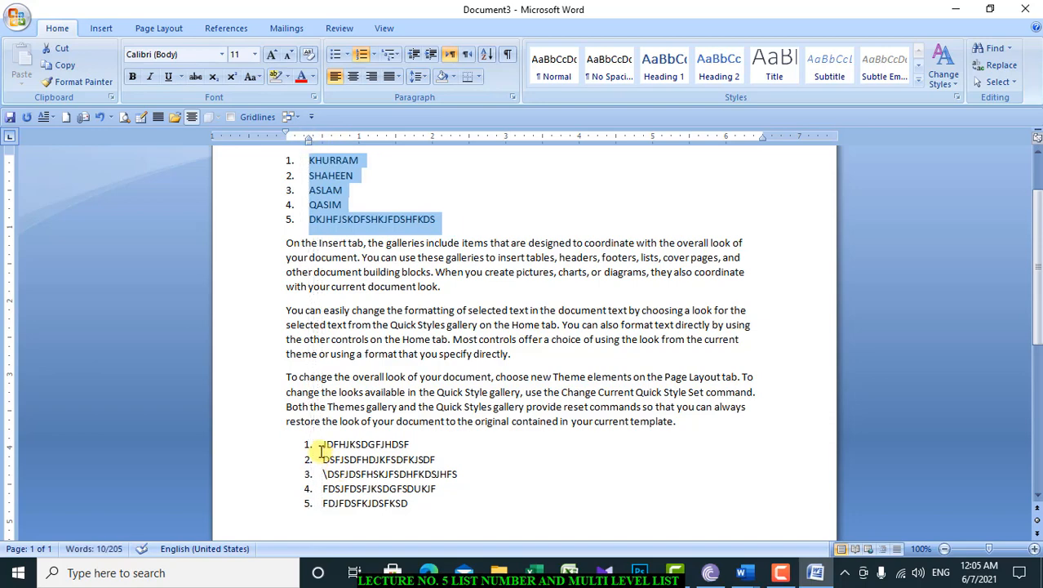
left_click_drag(322, 444, 423, 514)
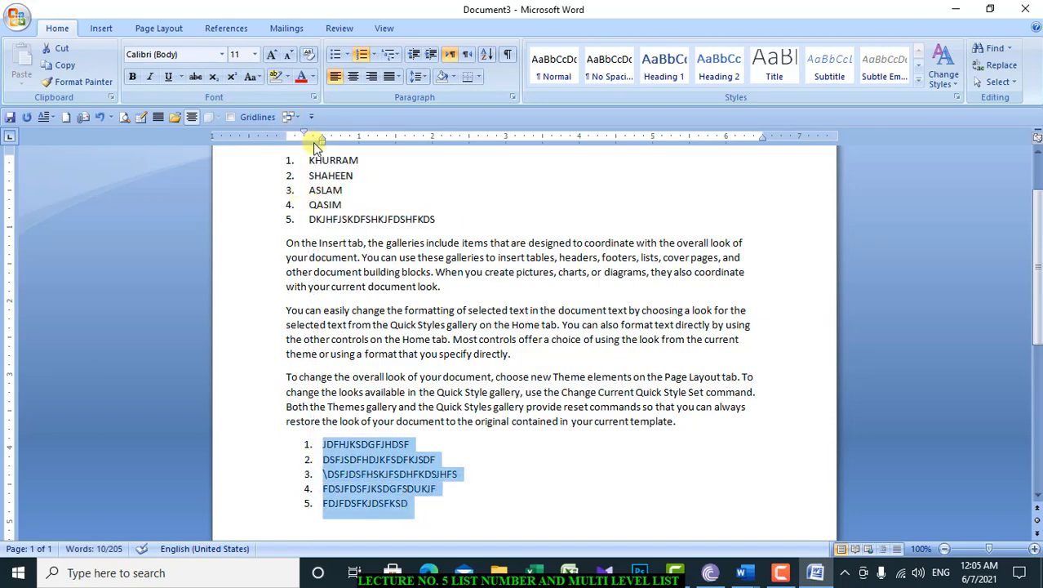
left_click_drag(303, 133, 286, 135)
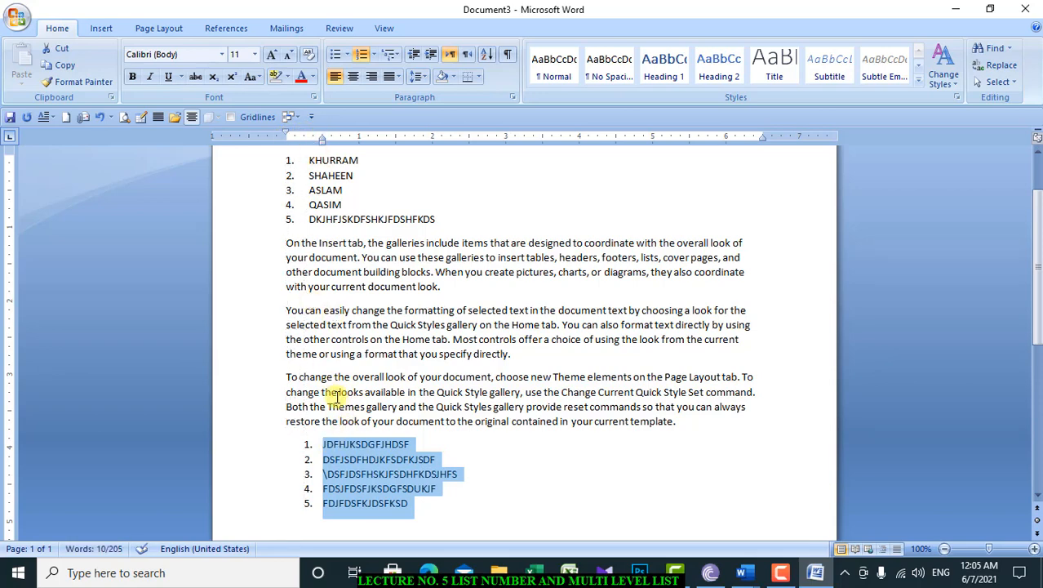
left_click(330, 444)
left_click_drag(324, 445, 414, 516)
mouse_move(304, 131)
left_mouse_down()
mouse_move(286, 134)
mouse_move(322, 140)
mouse_move(309, 136)
left_mouse_up()
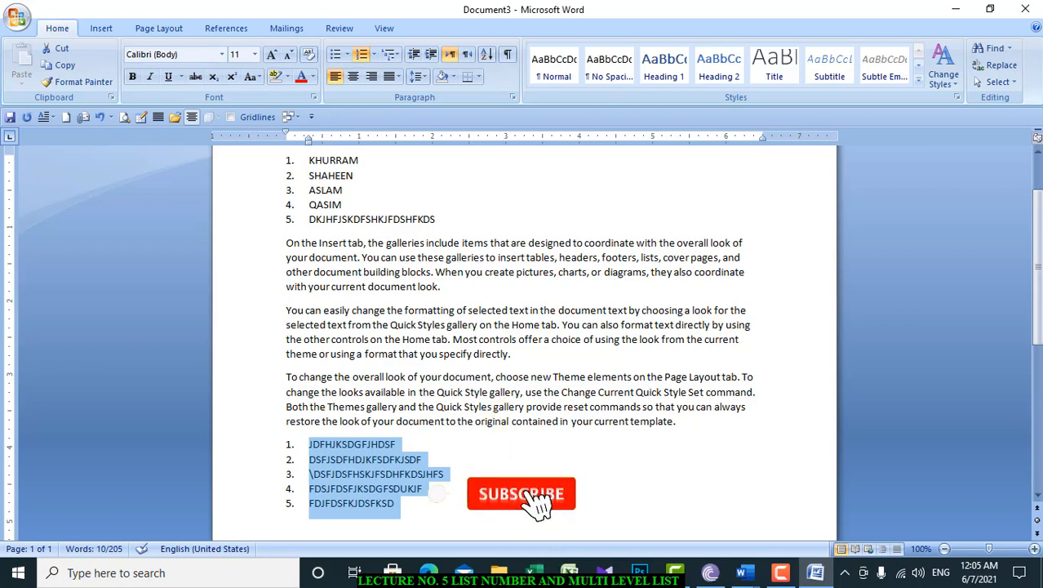
right_click(502, 493)
left_click(472, 468)
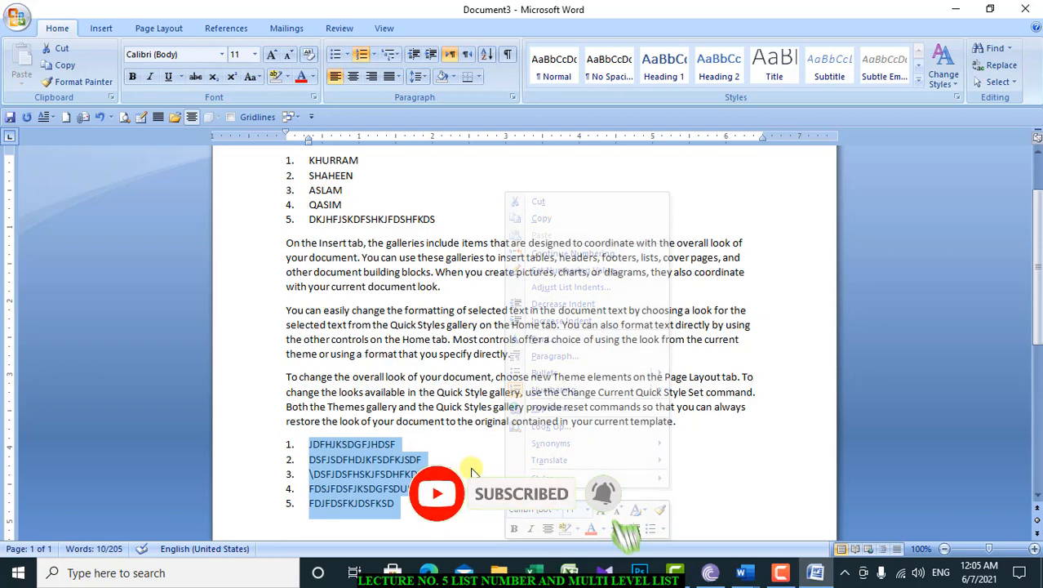
left_click(472, 469)
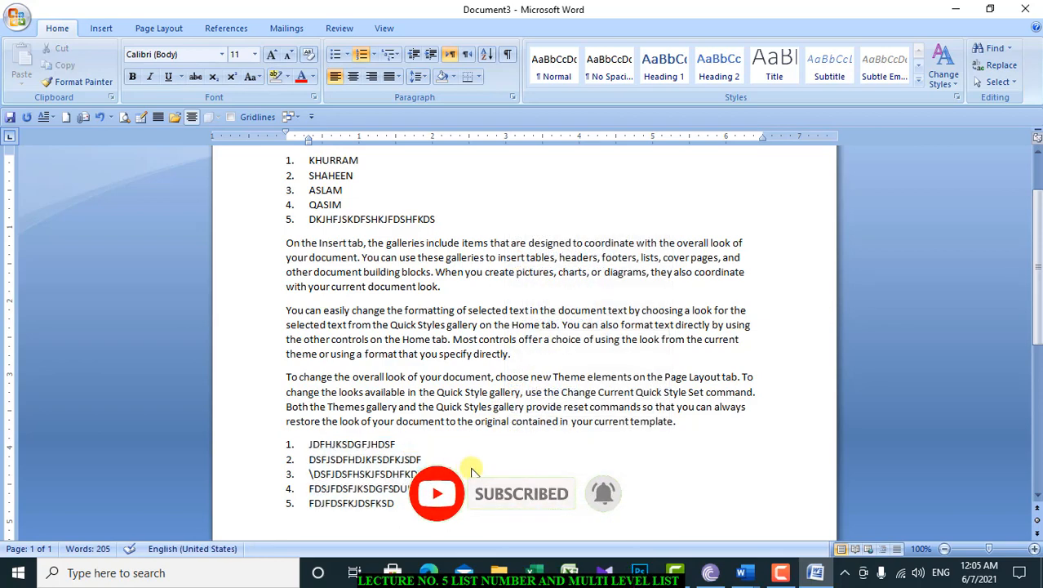
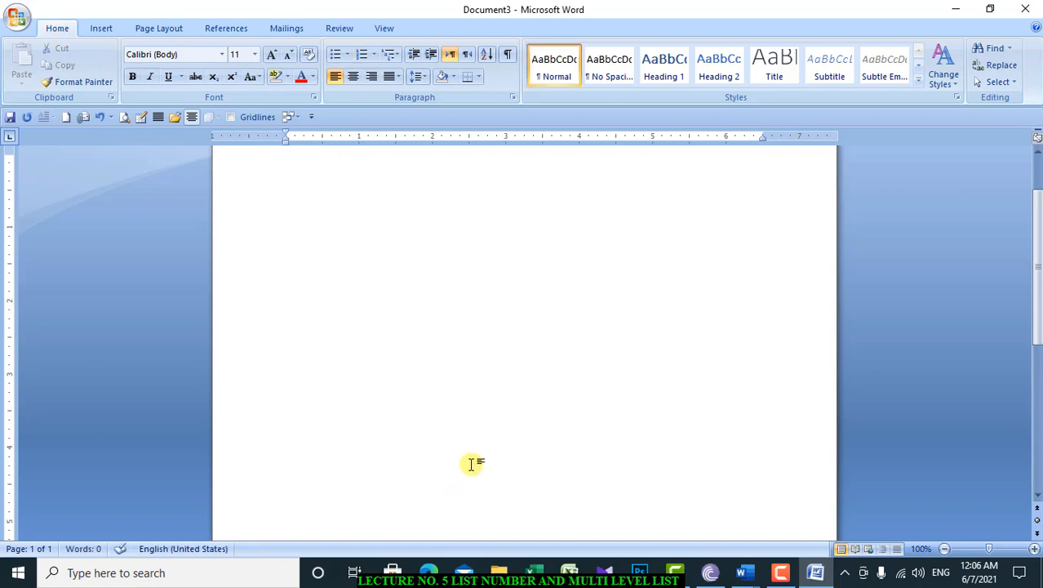
Start a multilevel list in the empty document with the 1., 1.1., 1.1.1. format from the list library.
left_click(390, 54)
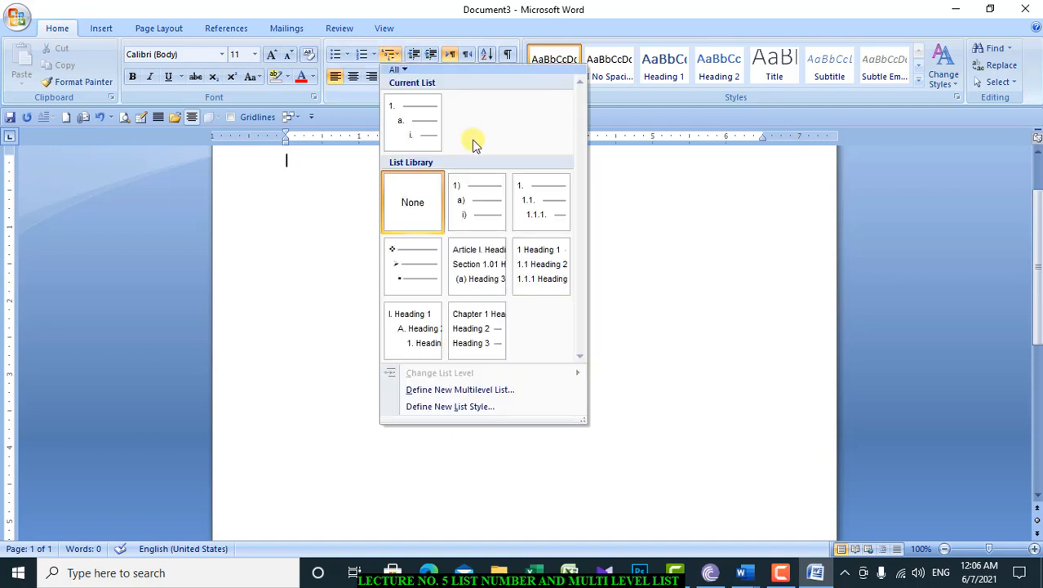
mouse_move(551, 201)
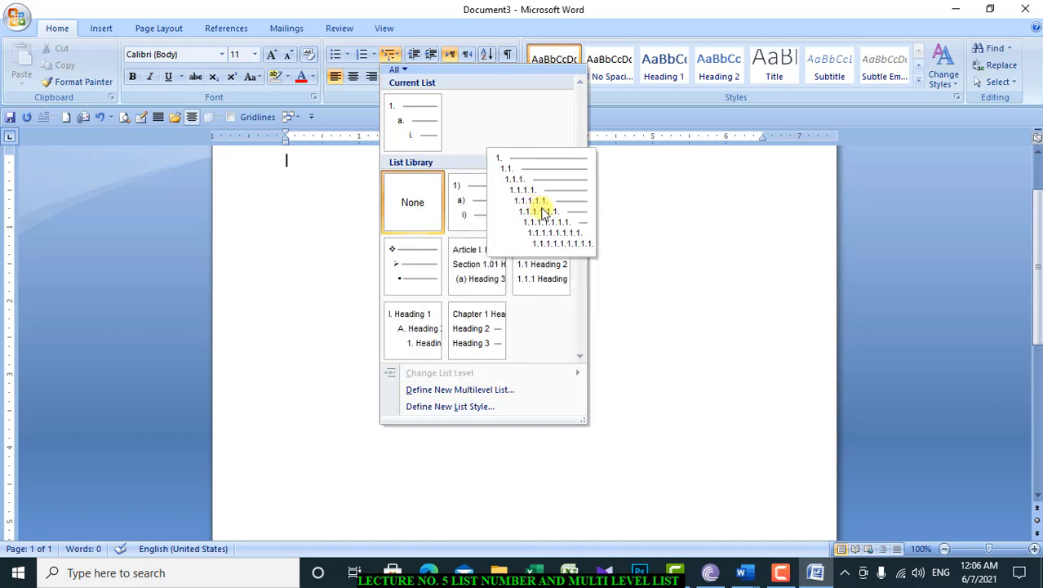
left_click(543, 210)
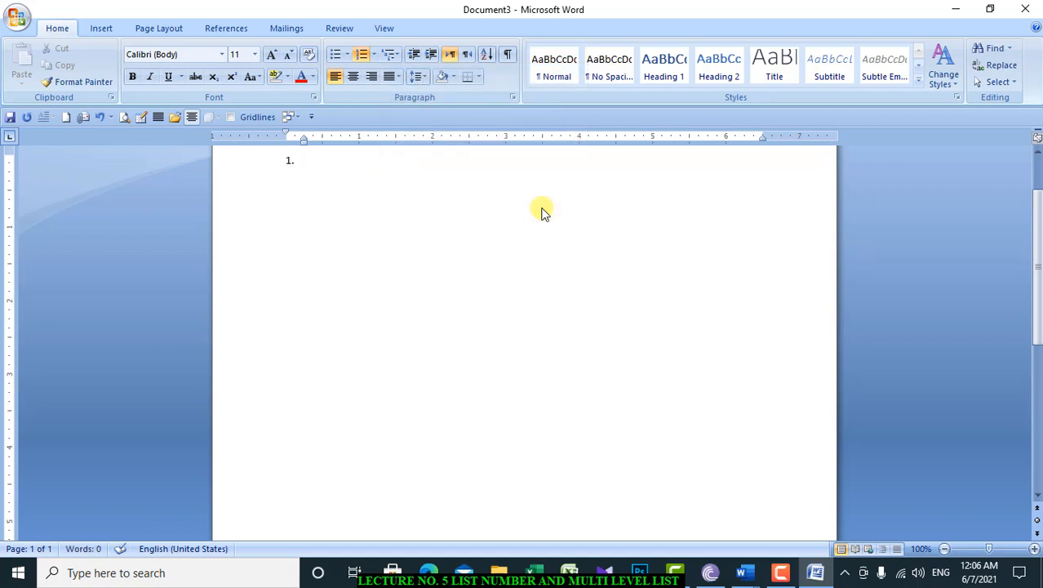
Enter COMPUTER SCIENCE as the first top-level item, with HARDWARE, SOFWARE and WEB as second-level items under it.
type("COMPUTER SCIENCE")
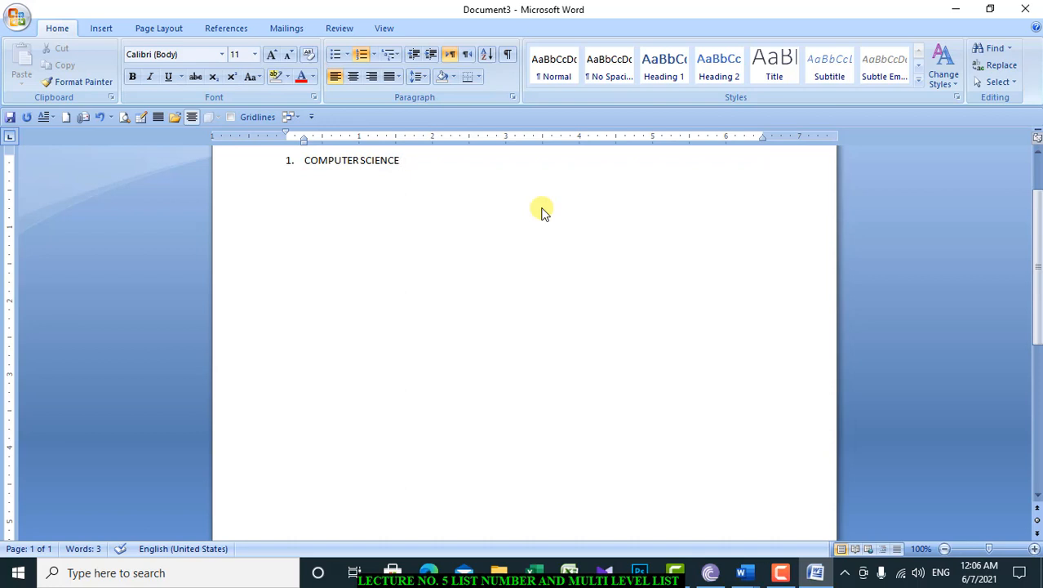
key("Return")
key("Tab")
type("HAR")
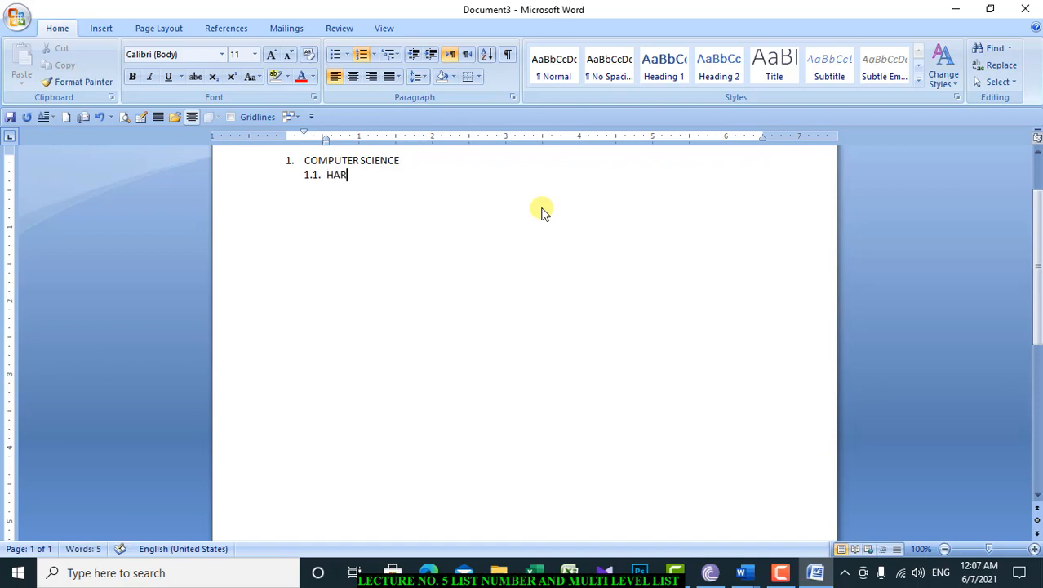
type("DWARE")
key("Return")
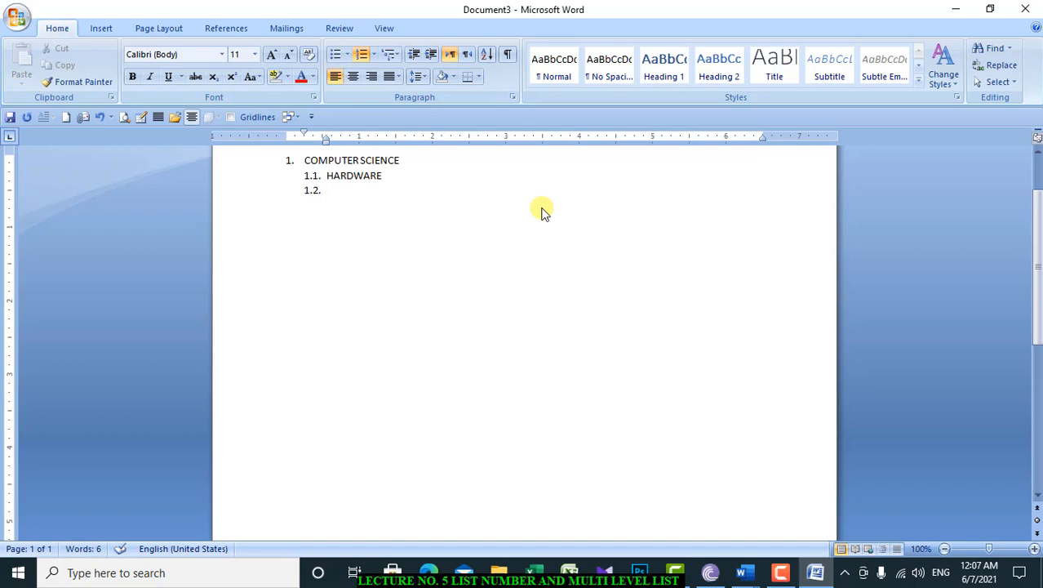
type("SOFWARE")
key("Return")
type("WEB")
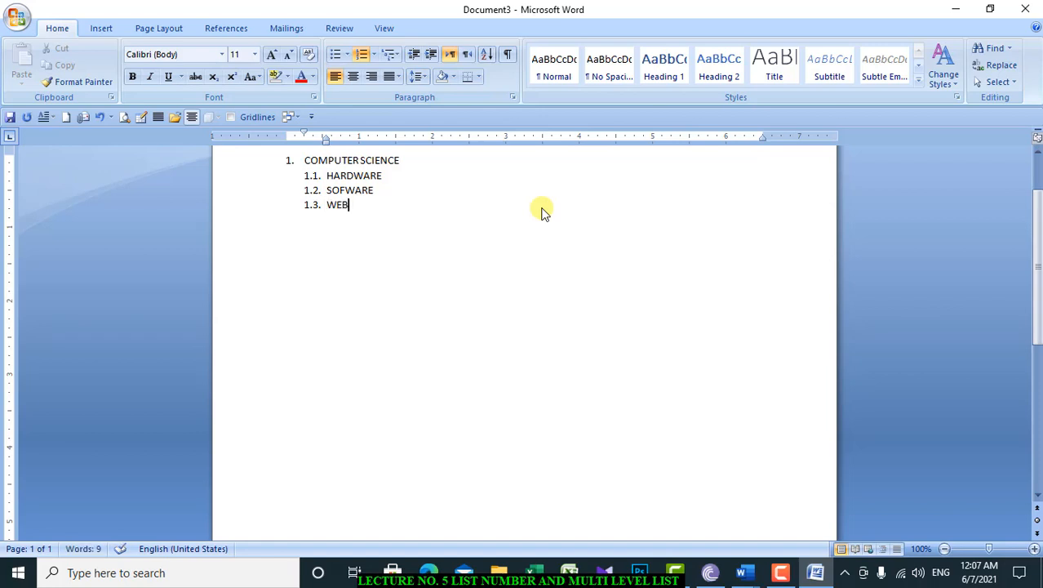
key("Return")
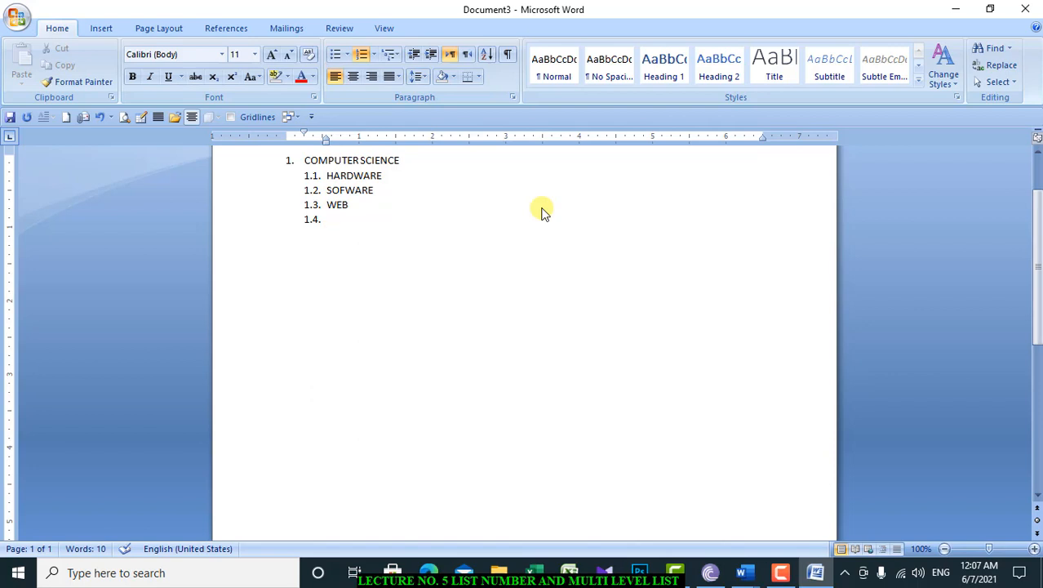
Add HTML, CSS and BOOTSTRAP as third-level items under WEB.
key("Tab")
type("HTML")
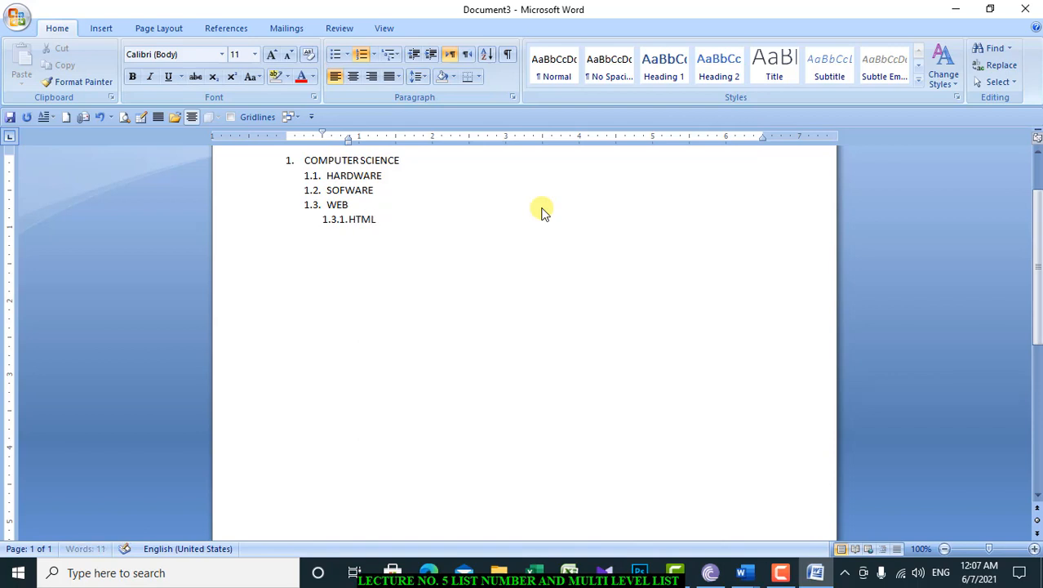
key("Return")
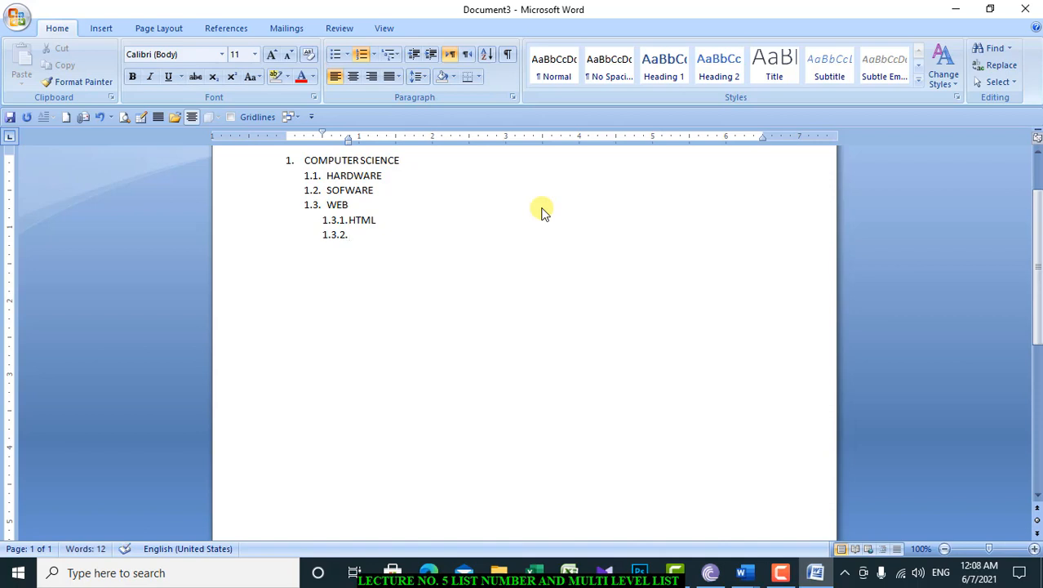
type("CSS")
key("Return")
type("BOOTS")
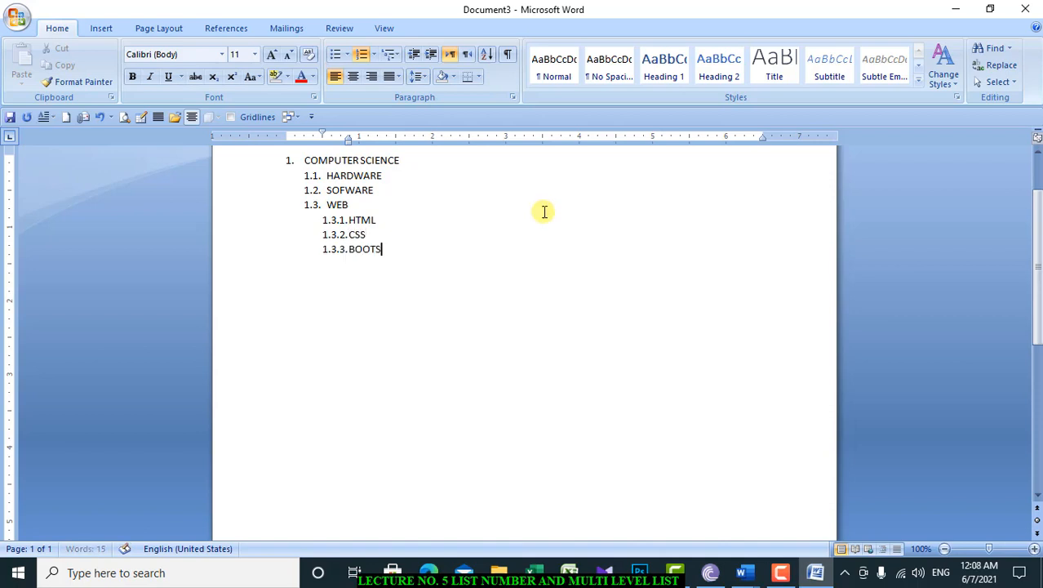
type("R")
key("BackSpace")
key("BackSpace")
key("BackSpace")
type("TSTRAP")
key("Return")
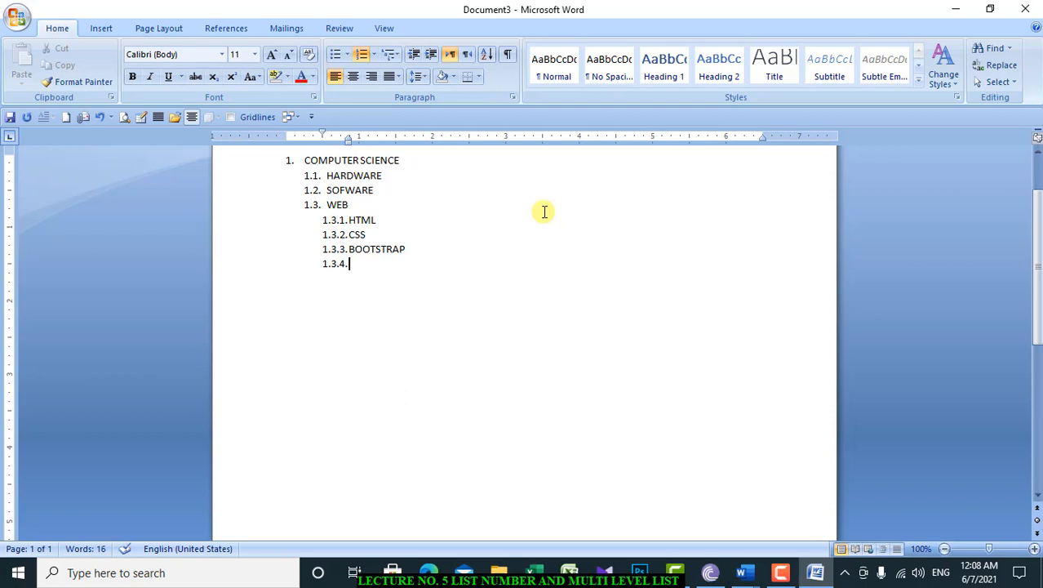
Return to the top list level and enter NUMBERING SYSTEM as the second main item.
key("shift+Tab")
key("shift+Tab")
type("NUMBER")
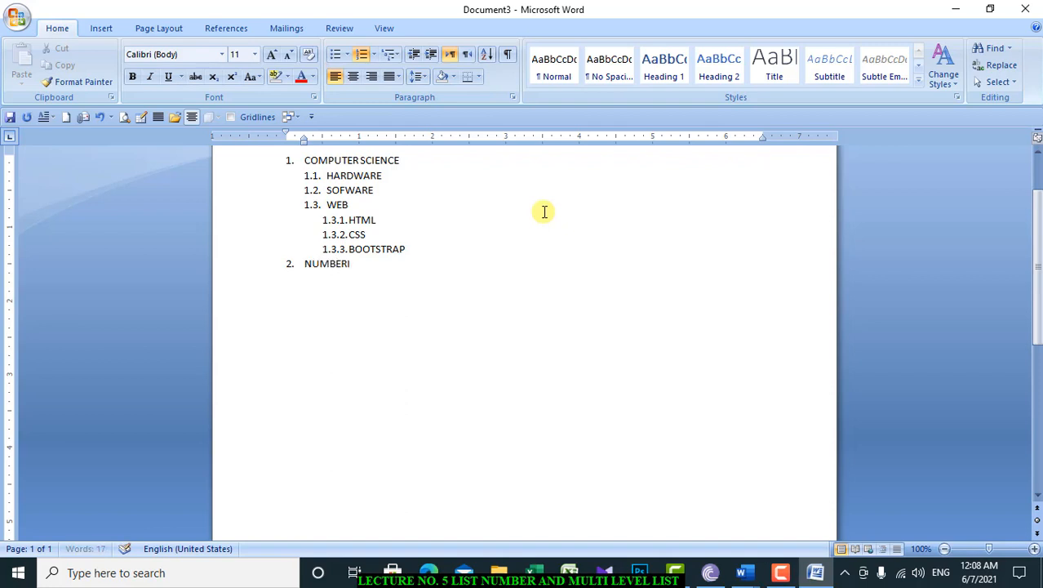
type("ING SYSTEM")
key("Return")
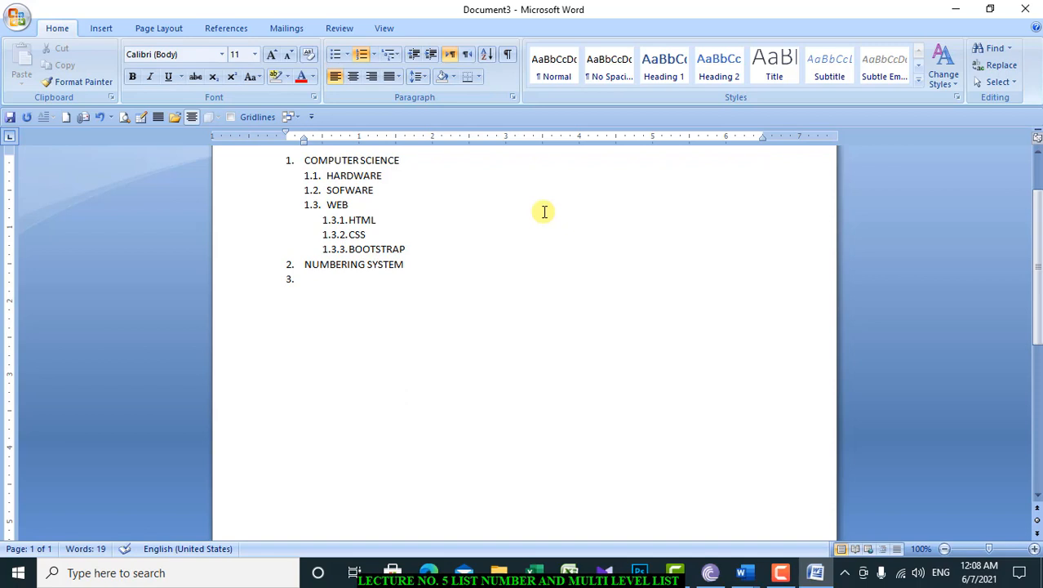
Add DECIMAL, BINARY, HEAX and OCTAL as second-level items under NUMBERING SYSTEM, and start an empty top-level item below them.
key("Tab")
type("DECIMAL")
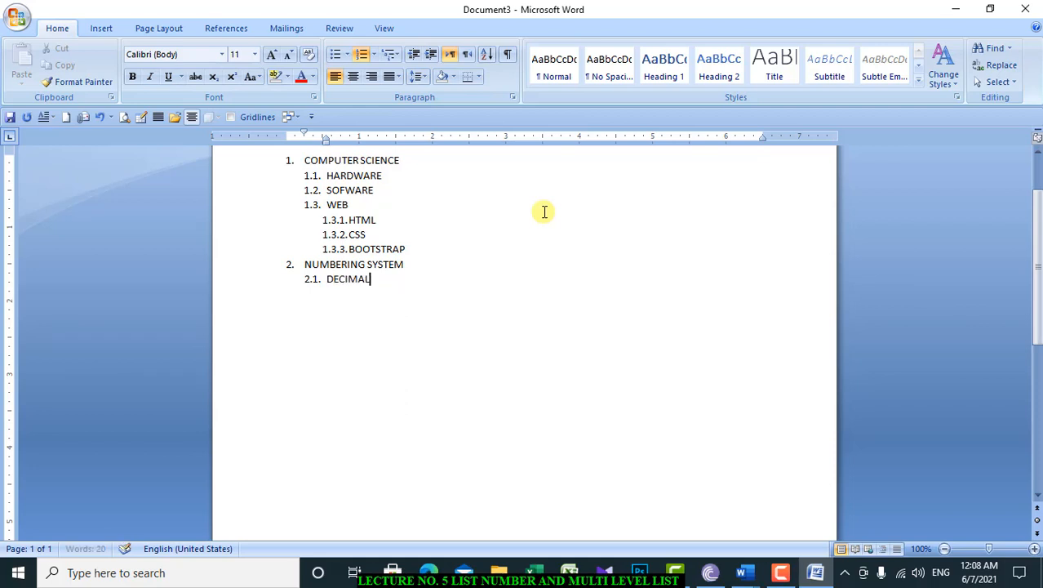
key("Return")
type("BINARY")
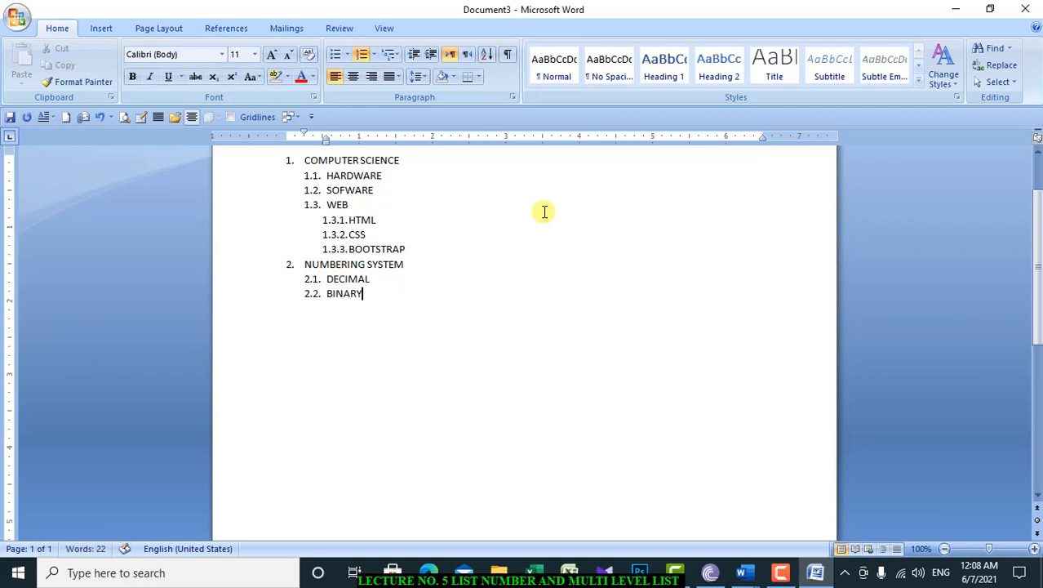
key("Return")
type("HEAX")
key("Return")
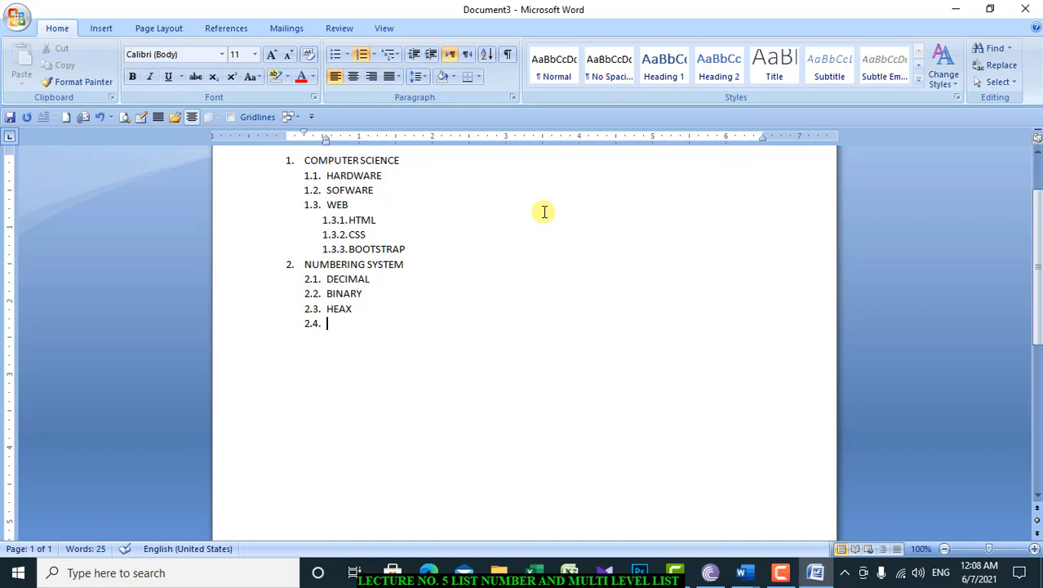
type("OCTAL")
key("Return")
key("shift+Tab")
Remove the list formatting from COMPUTER SCIENCE, HARDWARE, SOFWARE and WEB by applying the Normal style to each.
left_click(326, 175)
key("ctrl+shift+n")
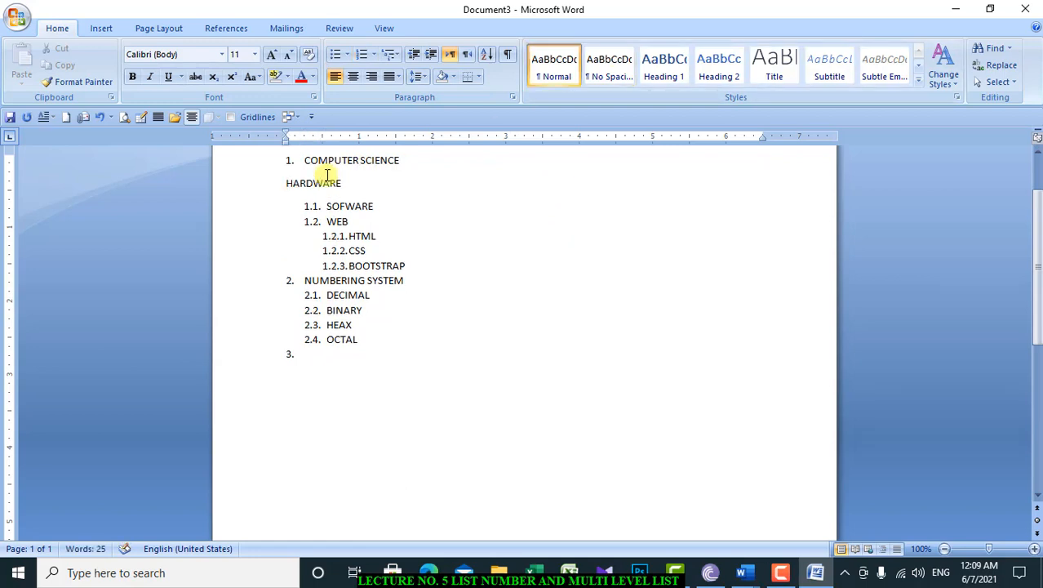
key("Up")
key("Delete")
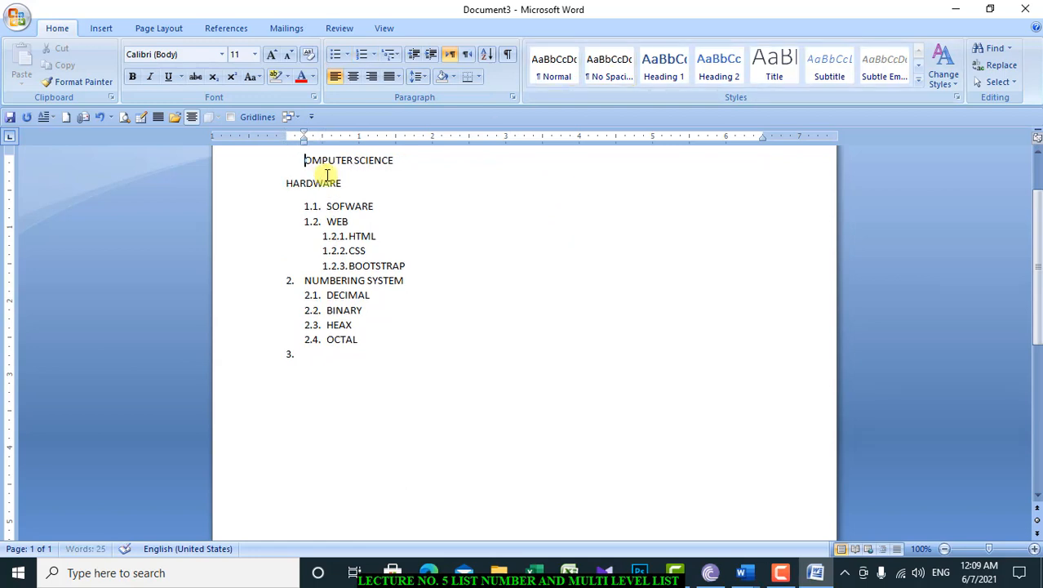
key("ctrl+shift+n")
key("Down")
key("Down")
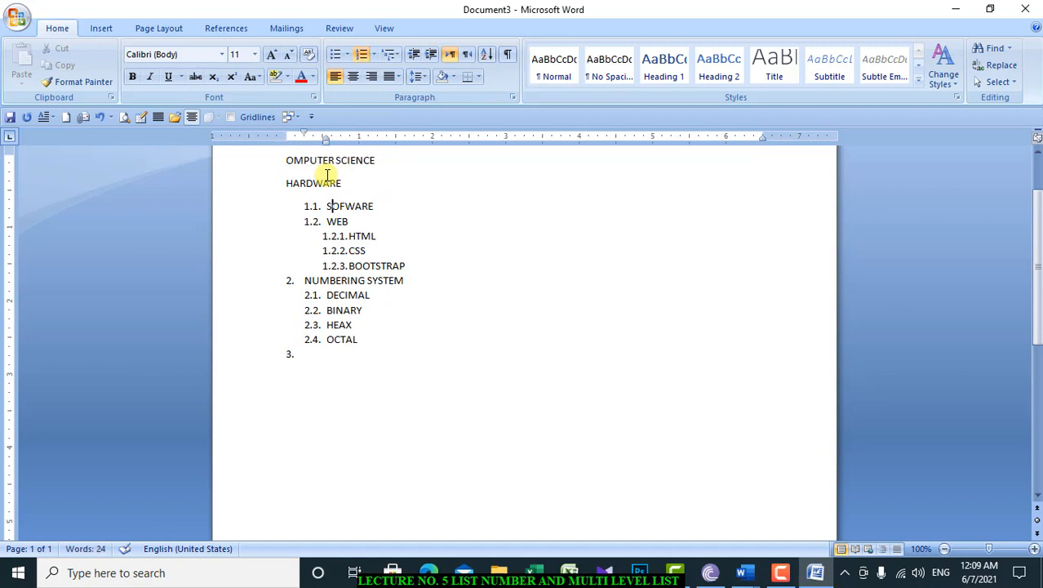
key("ctrl+shift+n")
key("Down")
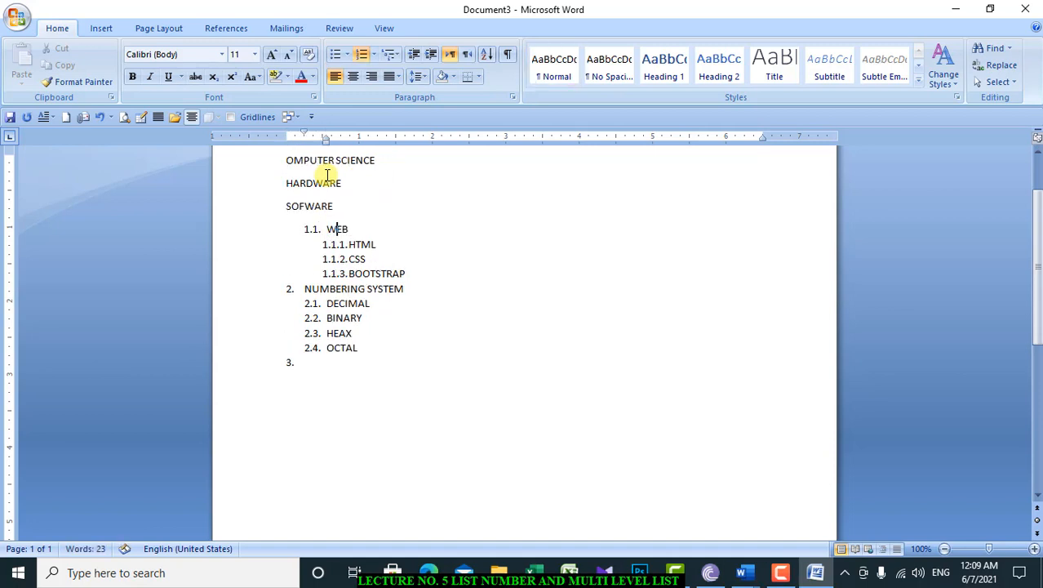
key("ctrl+shift+n")
key("Down")
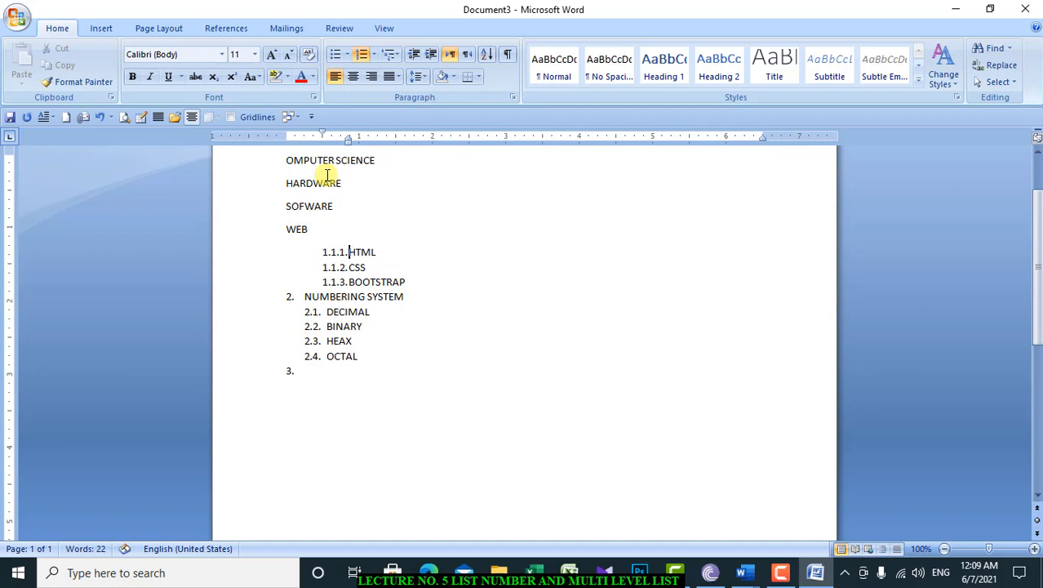
Delete the HTML, CSS and BOOTSTRAP items below WEB.
key("BackSpace")
key("ctrl+shift+n")
key("BackSpace")
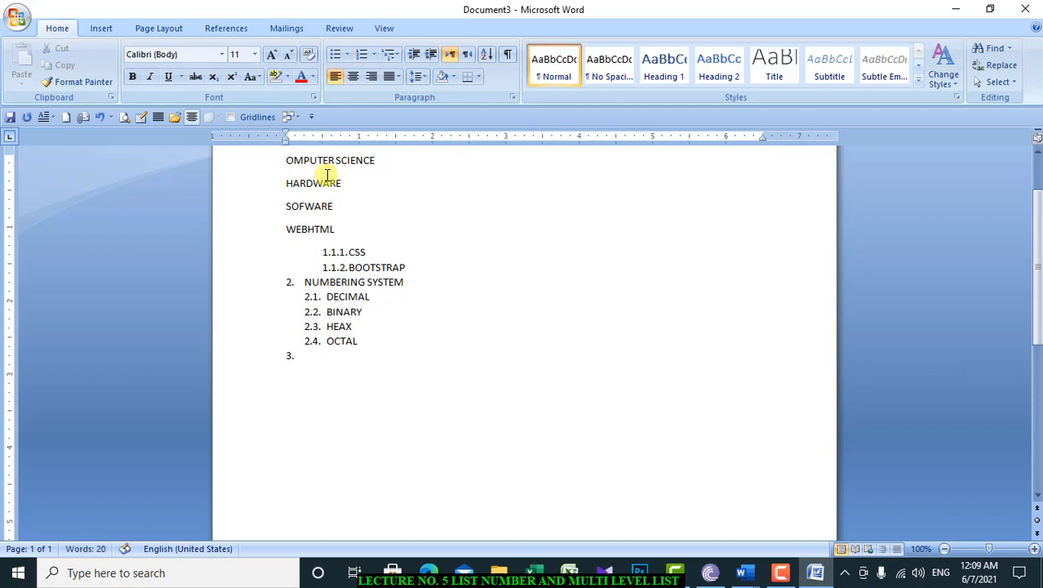
key("Return")
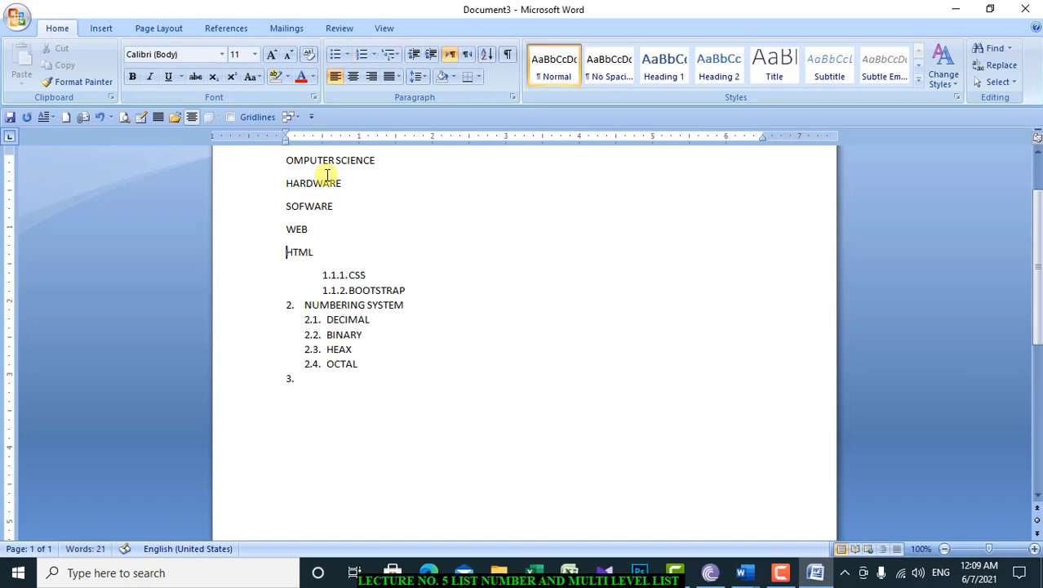
key("shift+Down")
key("shift+Down")
key("shift+Down")
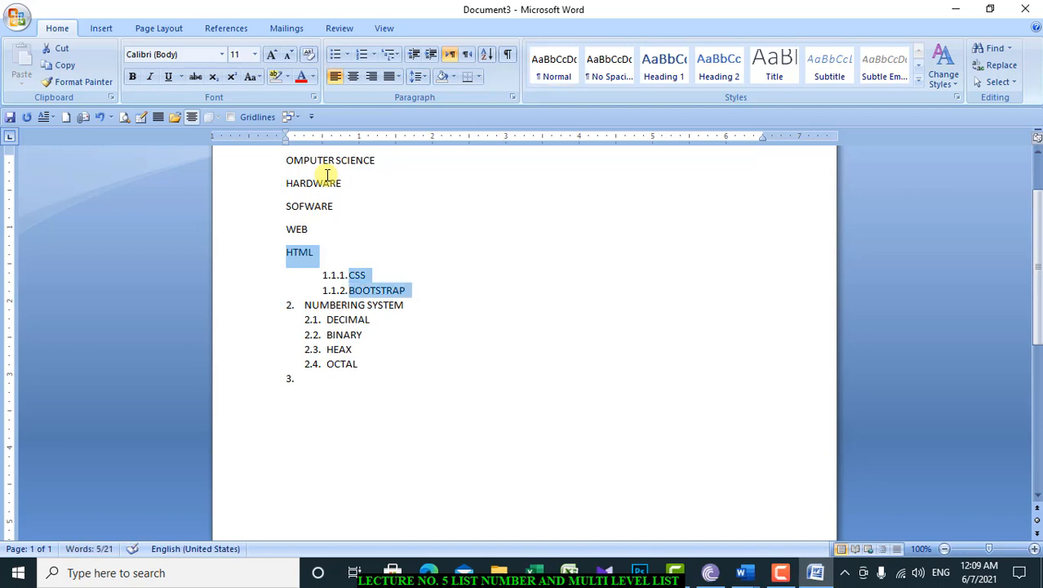
key("Delete")
key("BackSpace")
Apply the Normal style to NUMBERING SYSTEM, DECIMAL, BINARY, HEAX and OCTAL so that they become plain unnumbered lines.
key("ctrl+shift+n")
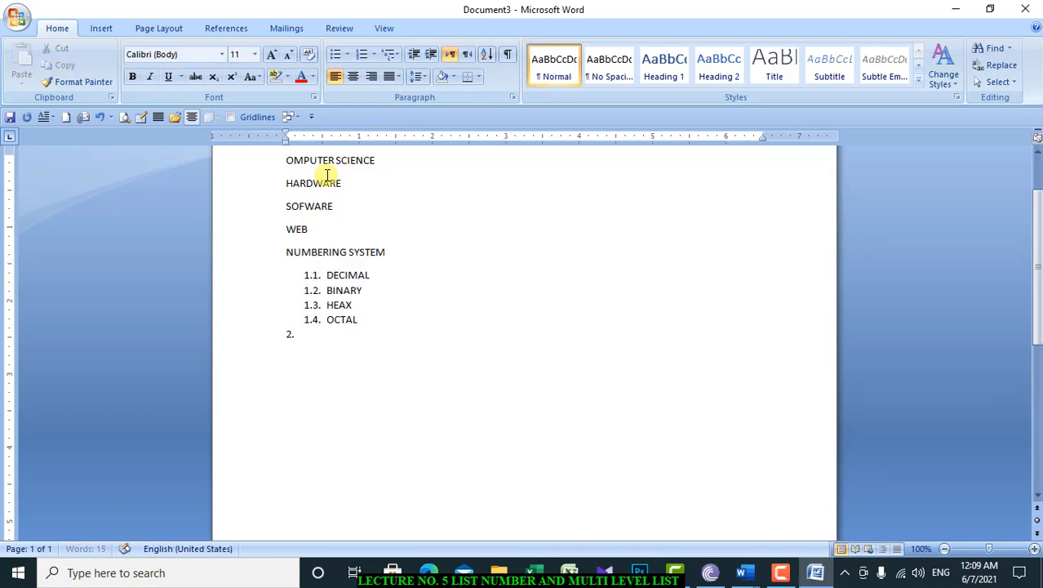
key("Down")
key("BackSpace")
key("ctrl+shift+n")
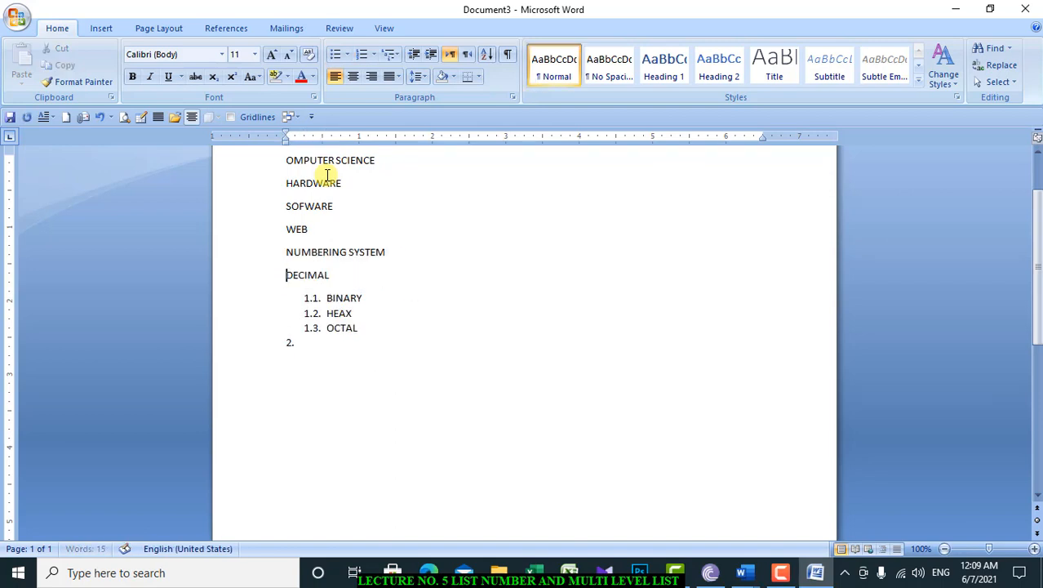
key("Down")
key("BackSpace")
key("ctrl+shift+n")
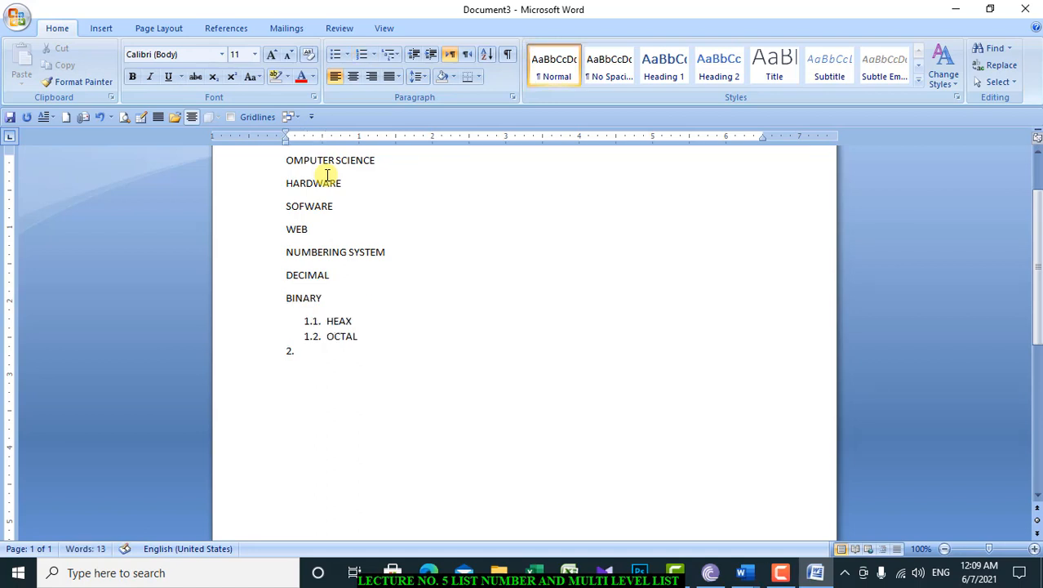
key("Down")
key("BackSpace")
key("ctrl+shift+n")
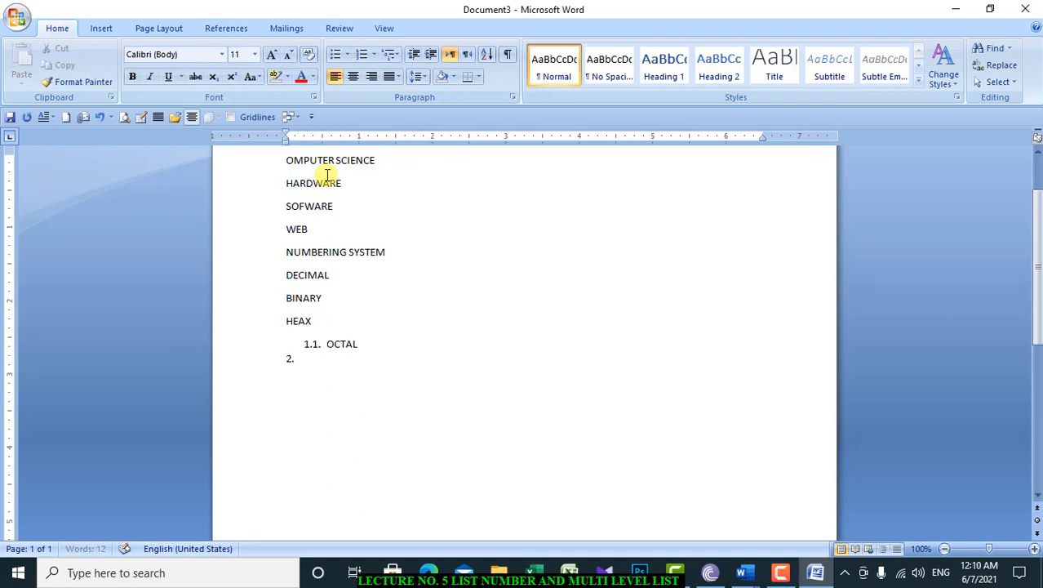
key("Down")
key("Home")
key("BackSpace")
key("ctrl+shift+n")
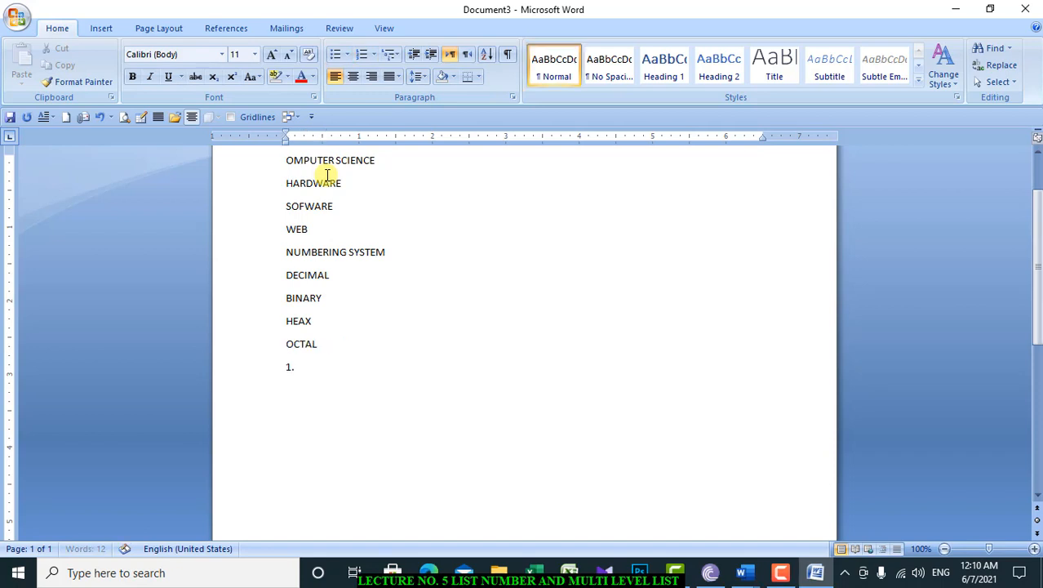
Remove the empty numbered item below OCTAL.
key("Down")
key("shift+Up")
key("shift+Down")
key("shift+Down")
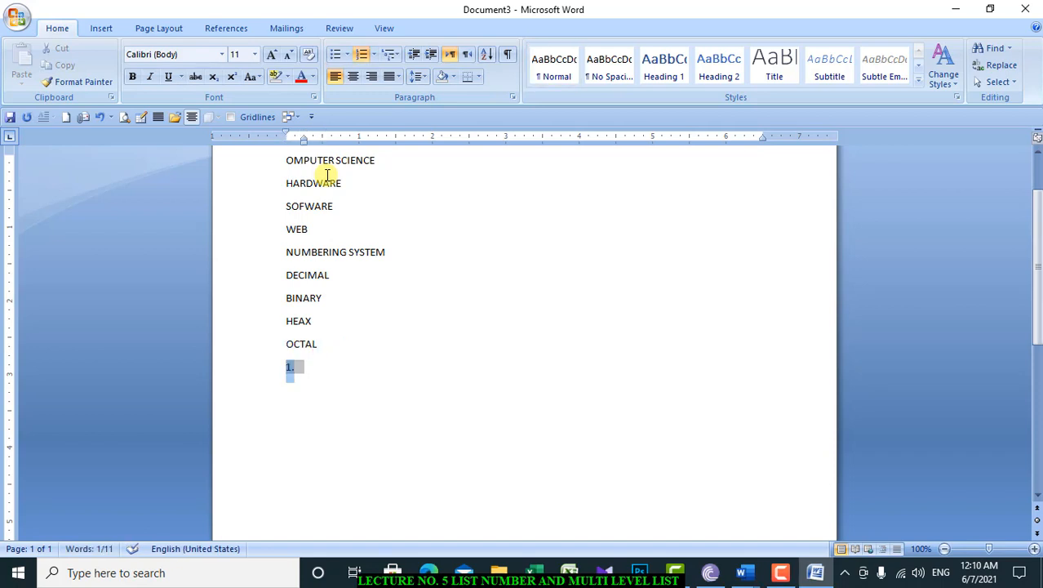
key("Up")
key("Down")
key("shift+Down")
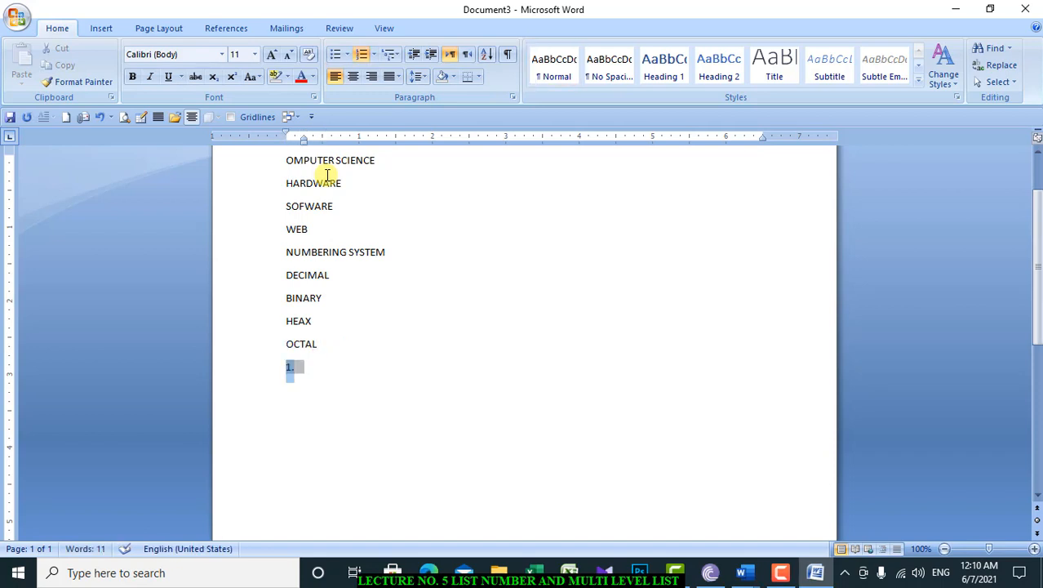
key("BackSpace")
key("ctrl+shift+n")
Restore the missing C at the start of the first line so that it reads COMPUTER SCIENCE.
key("Up")
key("Up")
key("Up")
key("Up")
key("Up")
key("Up")
key("Up")
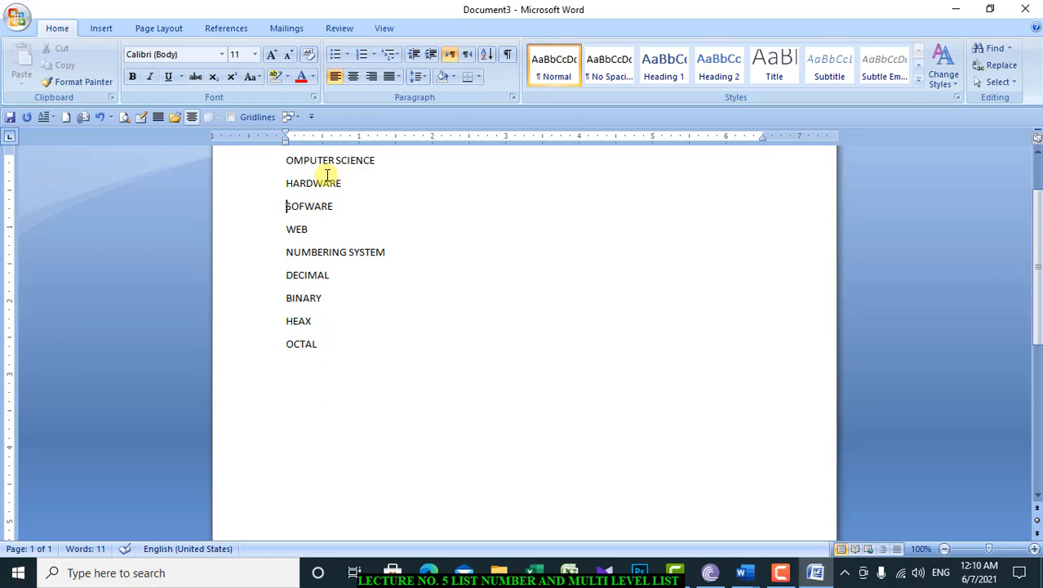
key("Up")
key("Up")
type("C")
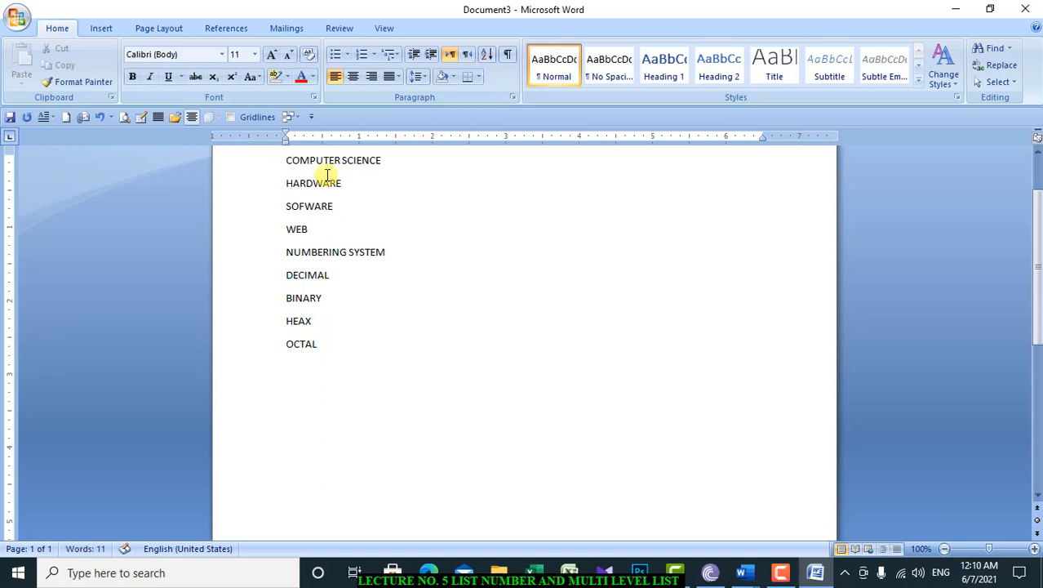
Apply a multilevel list format to all nine lines from COMPUTER SCIENCE to OCTAL.
key("shift+Down")
key("shift+Down")
key("shift+Down")
key("shift+Down")
key("shift+Down")
key("shift+Down")
key("shift+Down")
key("shift+Down")
key("shift+Down")
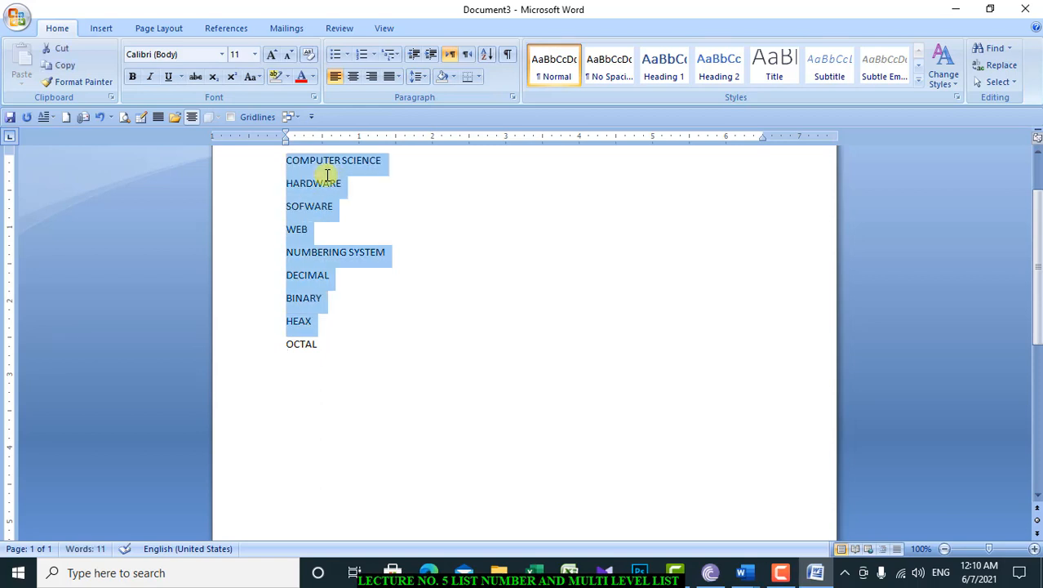
left_click(395, 55)
left_click(535, 200)
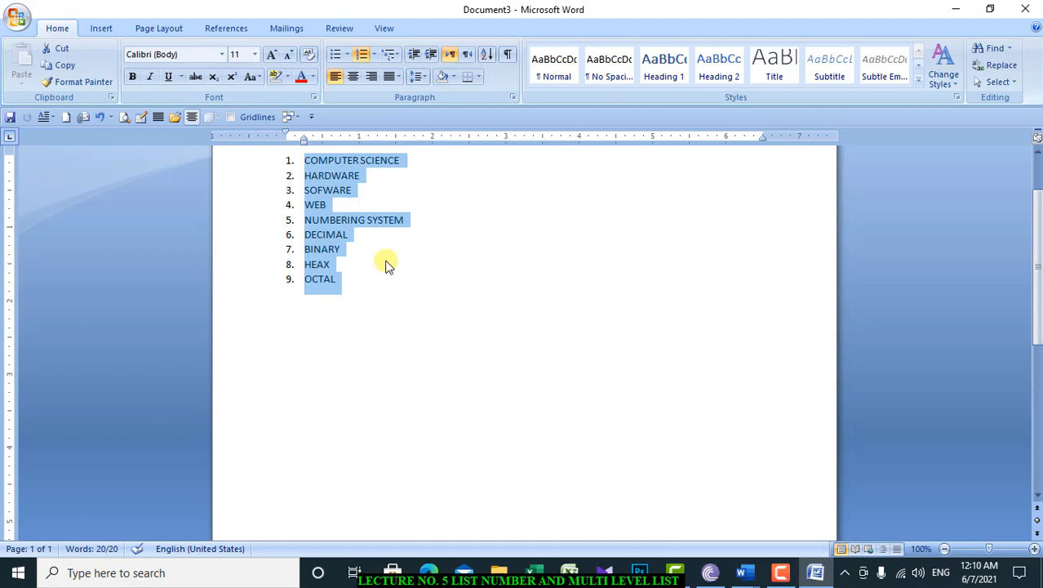
Demote HARDWARE, SOFWARE and WEB to the second list level under COMPUTER SCIENCE.
left_click(379, 186)
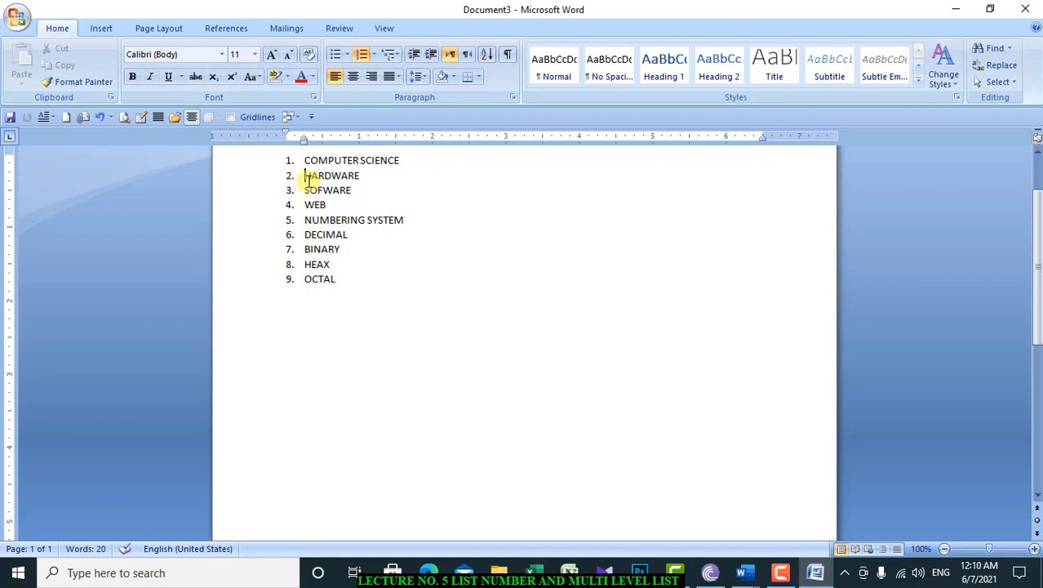
left_click_drag(304, 175, 332, 204)
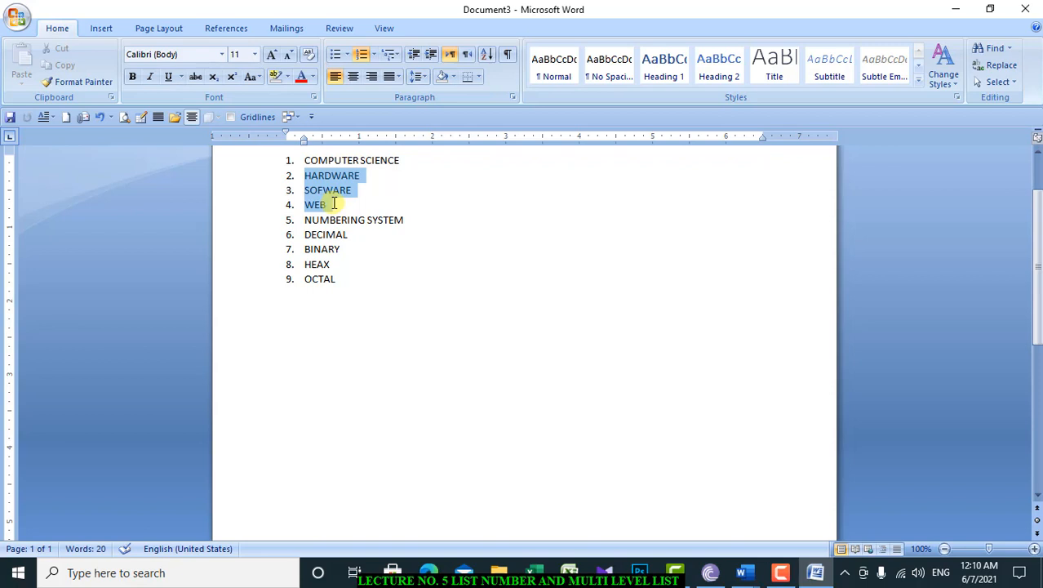
left_click_drag(334, 203, 334, 203)
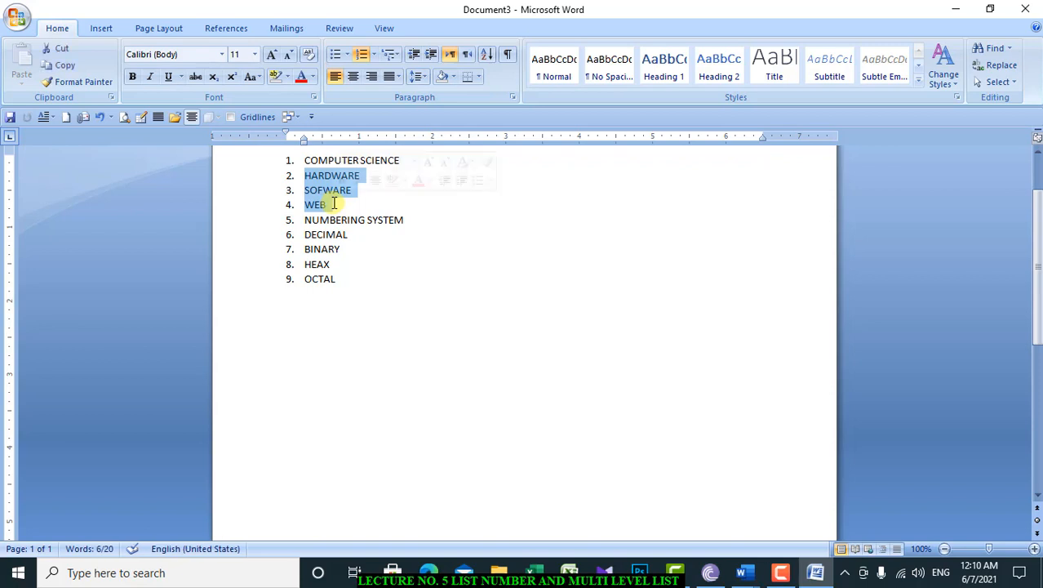
left_click(429, 54)
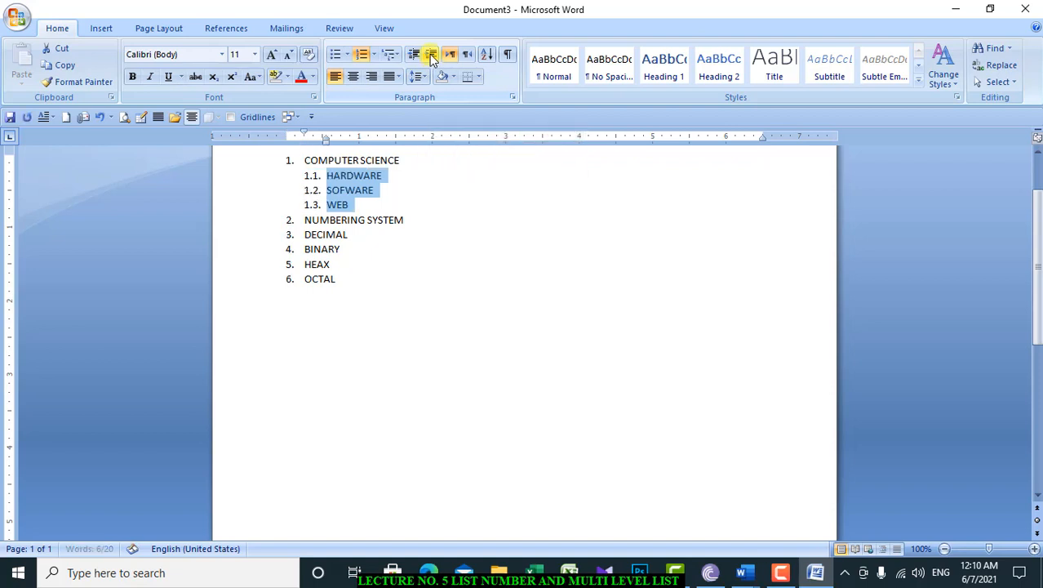
Add the items HTML, CSS and BOOTSTRAP directly below WEB at its list level, leaving no empty item after them.
left_click(359, 206)
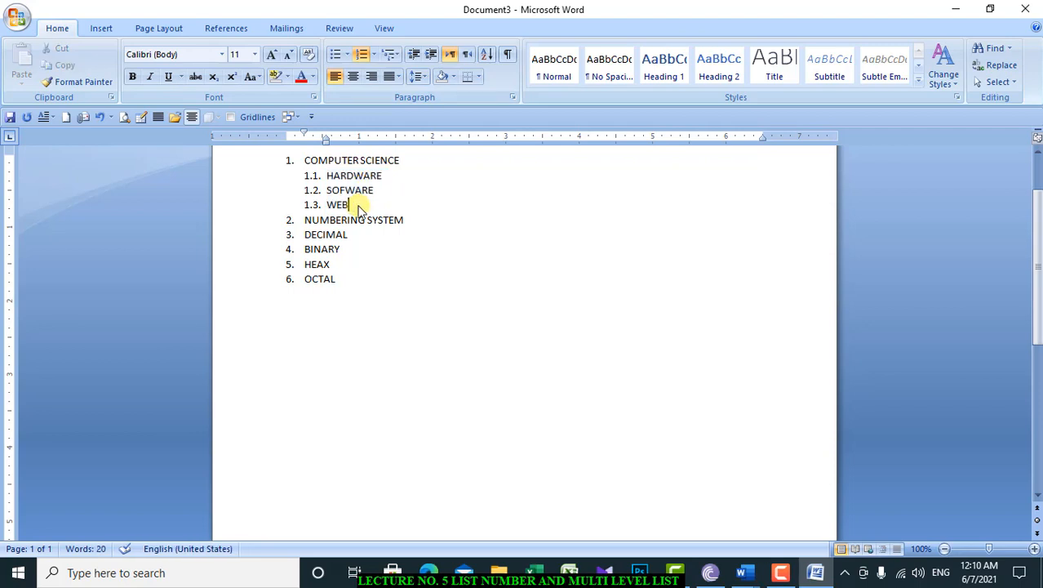
key("Return")
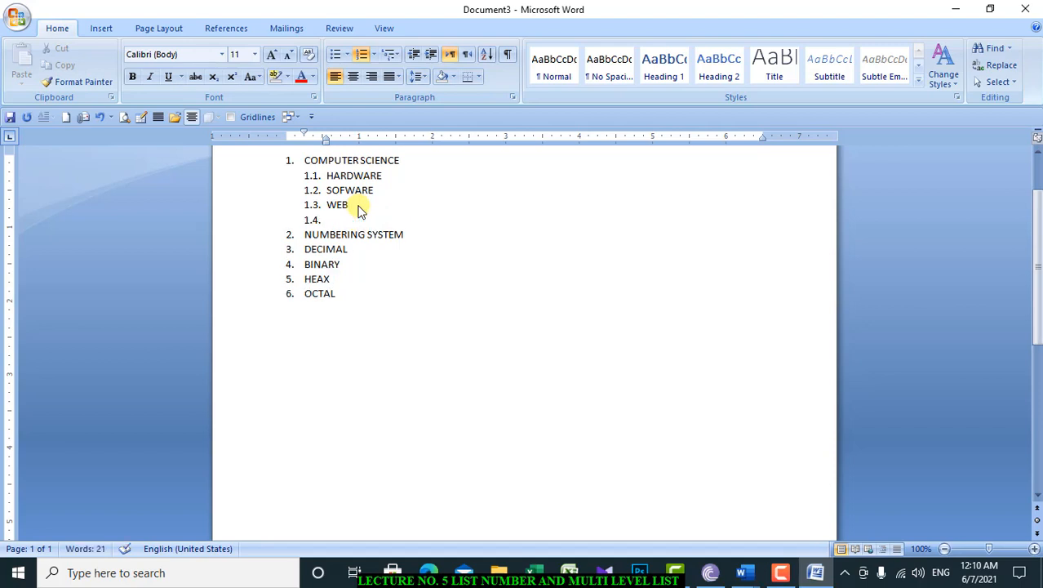
type("HTML")
key("Return")
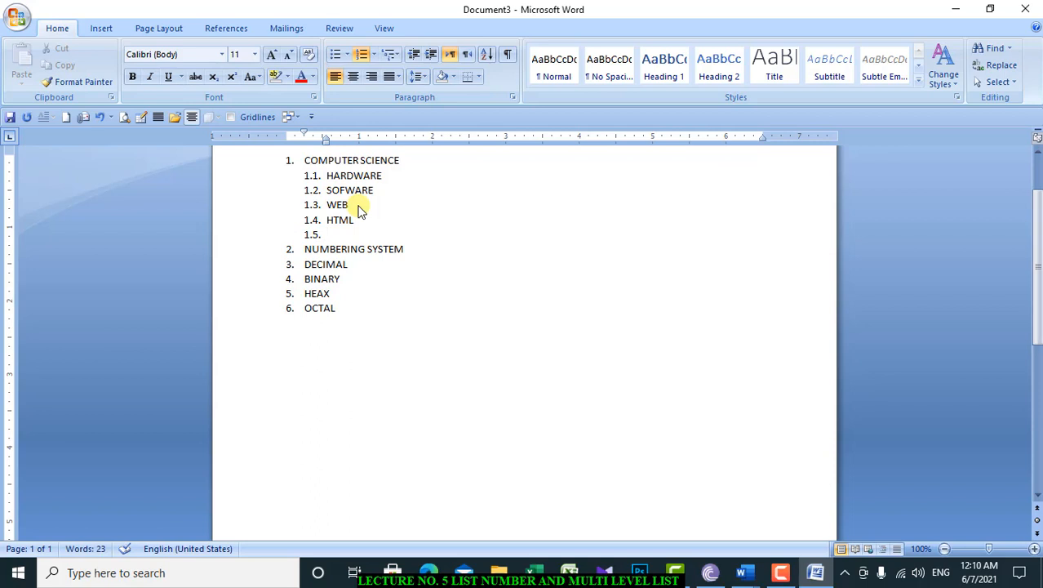
type("XSS")
key("BackSpace")
key("BackSpace")
key("BackSpace")
type("CSS")
key("Return")
type("BO")
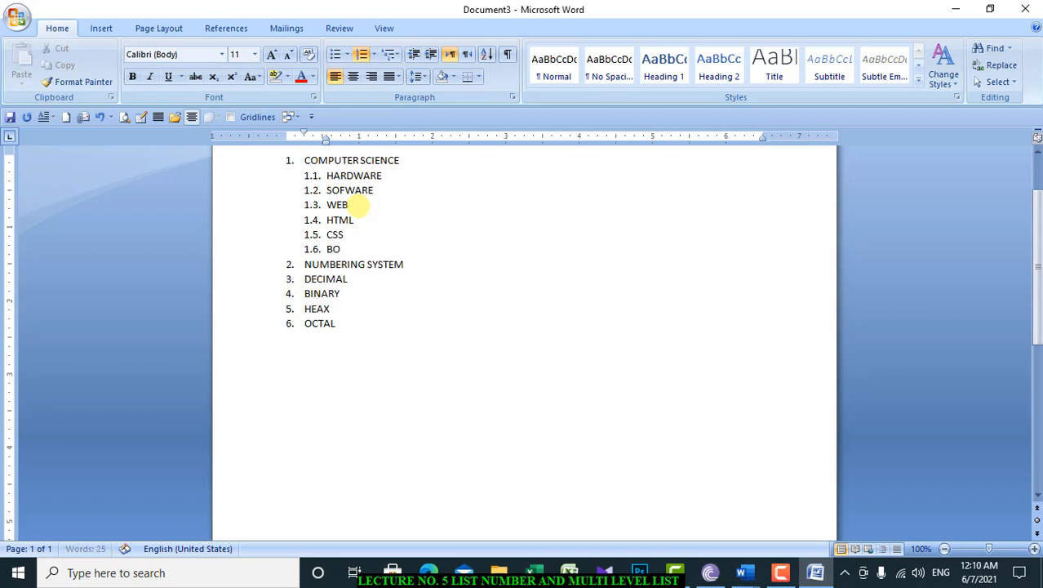
type("OTSTRAP")
key("Return")
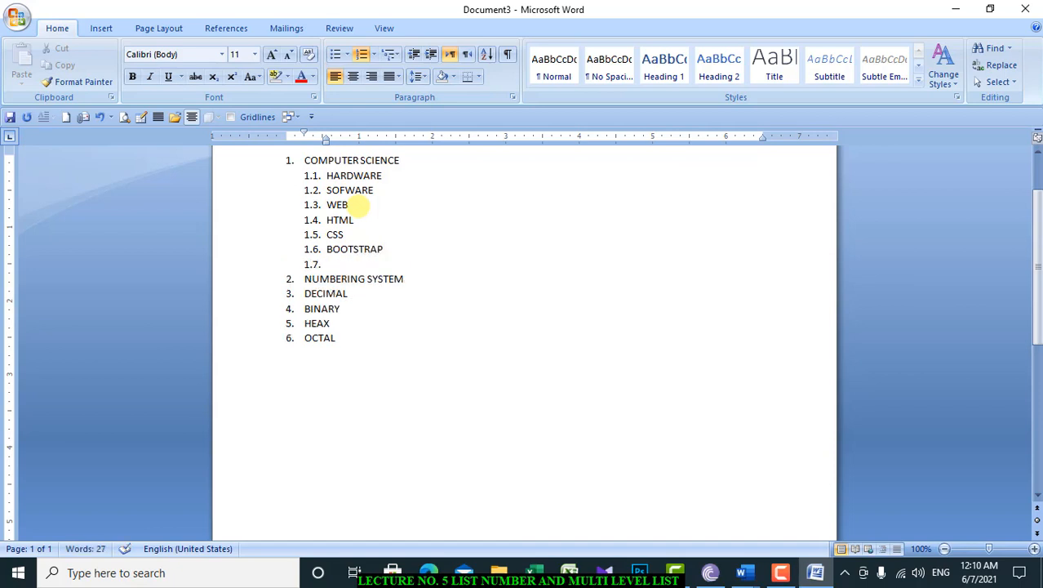
key("BackSpace")
key("BackSpace")
key("BackSpace")
key("BackSpace")
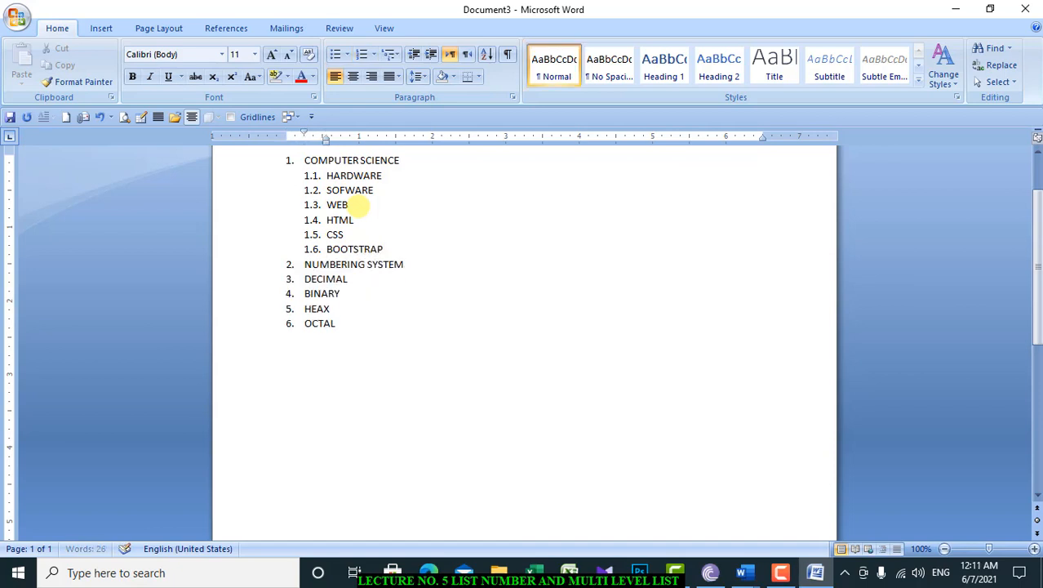
Demote HTML, CSS and BOOTSTRAP to the third list level under WEB.
key("Left")
key("Left")
key("Left")
key("Left")
key("Left")
key("Left")
key("Left")
key("Left")
key("Left")
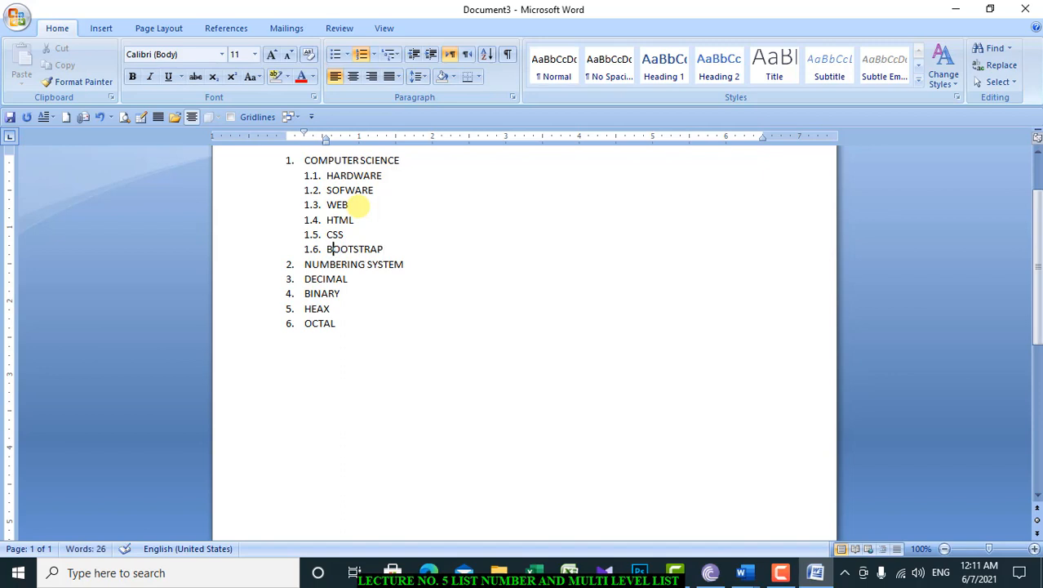
key("Up")
key("Up")
key("shift+Down")
key("shift+Down")
key("shift+Down")
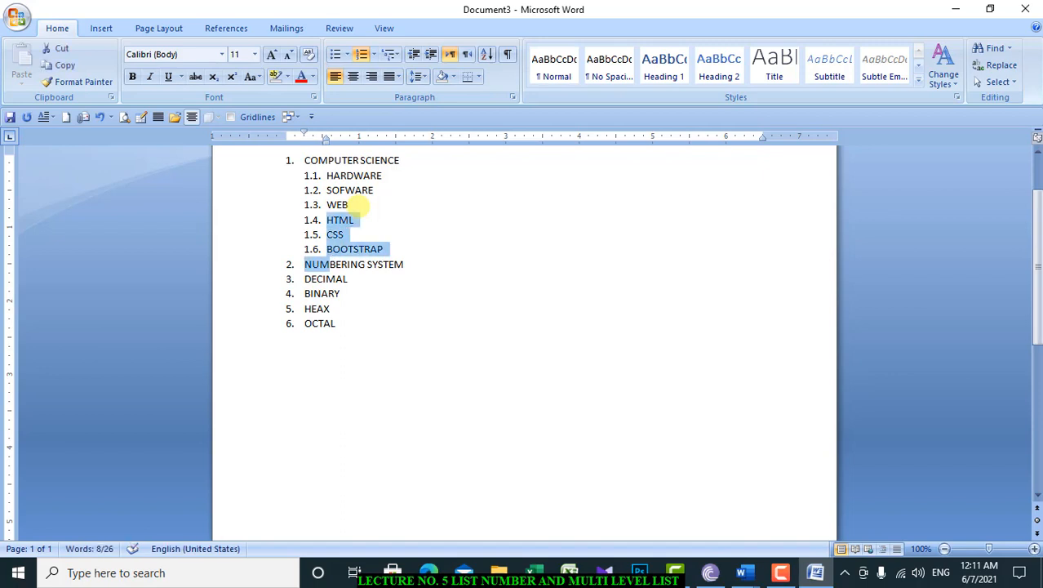
key("shift+Up")
key("shift+Right")
key("shift+Right")
key("shift+Right")
key("shift+Right")
key("shift+Right")
key("shift+Right")
key("shift+Right")
key("shift+Right")
key("shift+Right")
key("shift+Right")
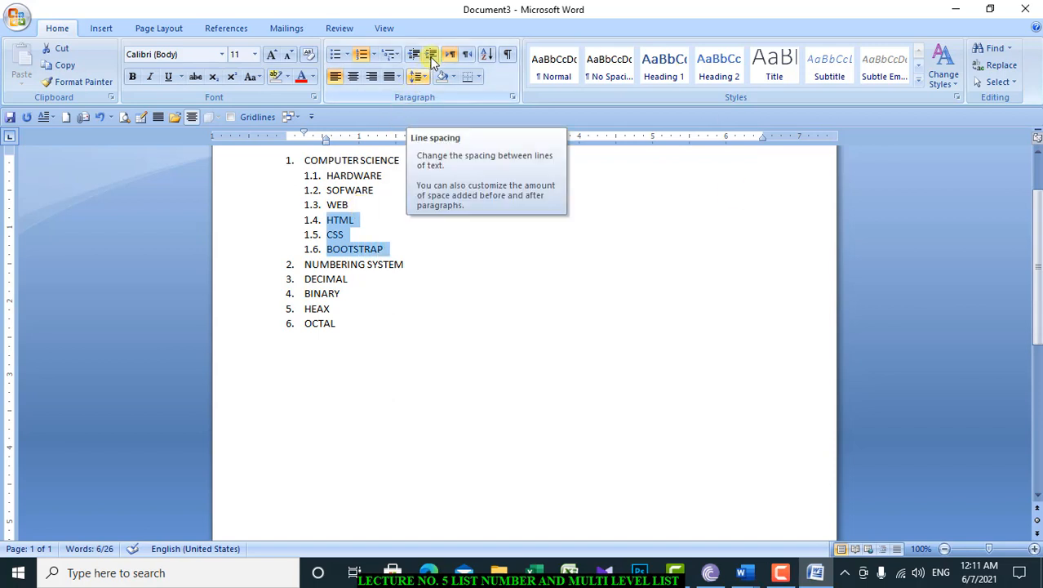
left_click(431, 57)
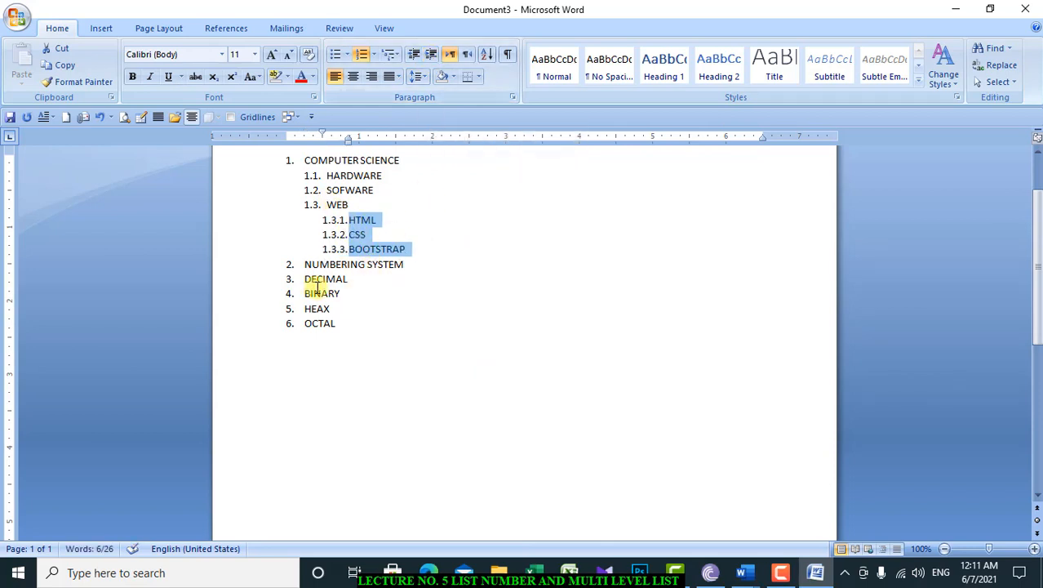
Demote DECIMAL, BINARY, HEAX and OCTAL to the second list level under NUMBERING SYSTEM.
left_click_drag(304, 279, 335, 323)
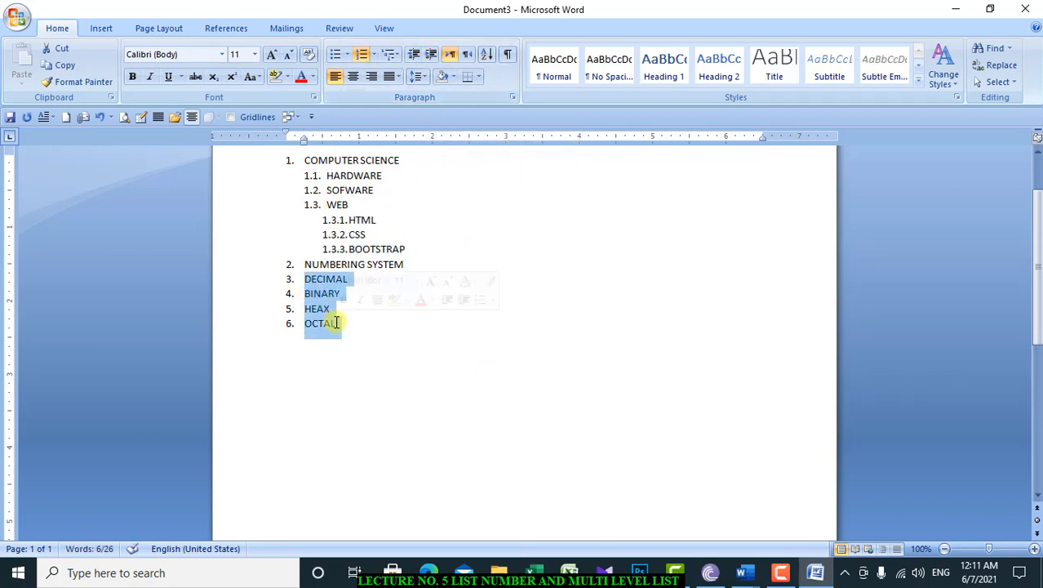
left_click(426, 61)
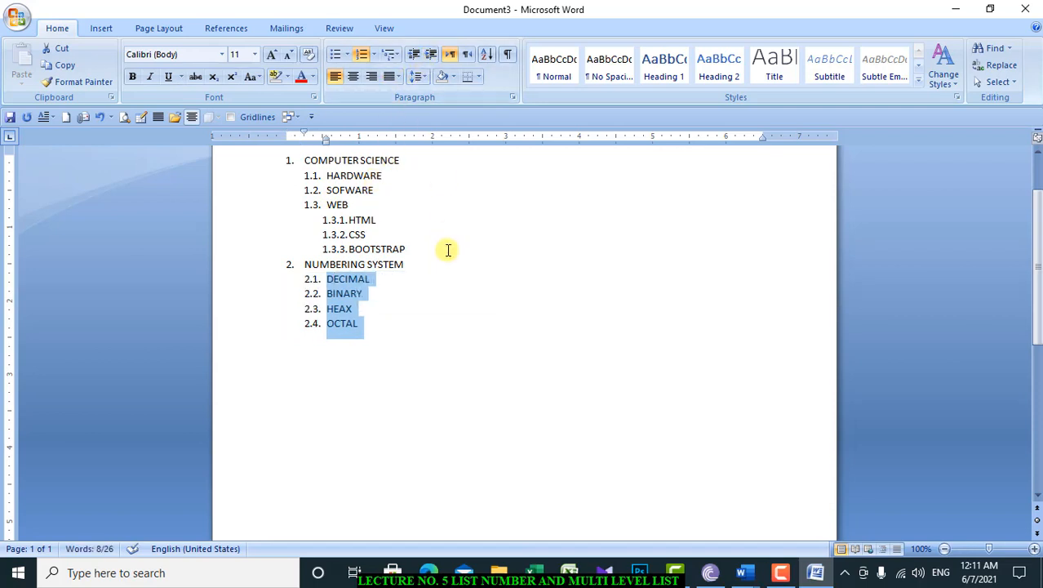